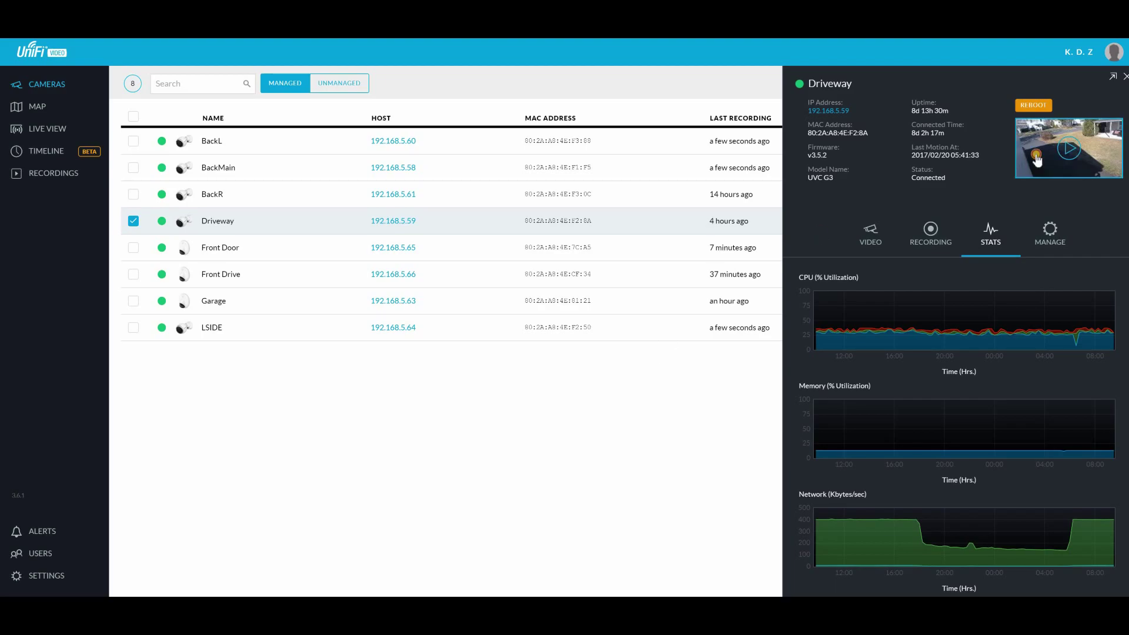
# Open the Driveway camera's live feed, move it up-left and stretch it much larger
pyautogui.click(1022, 166)
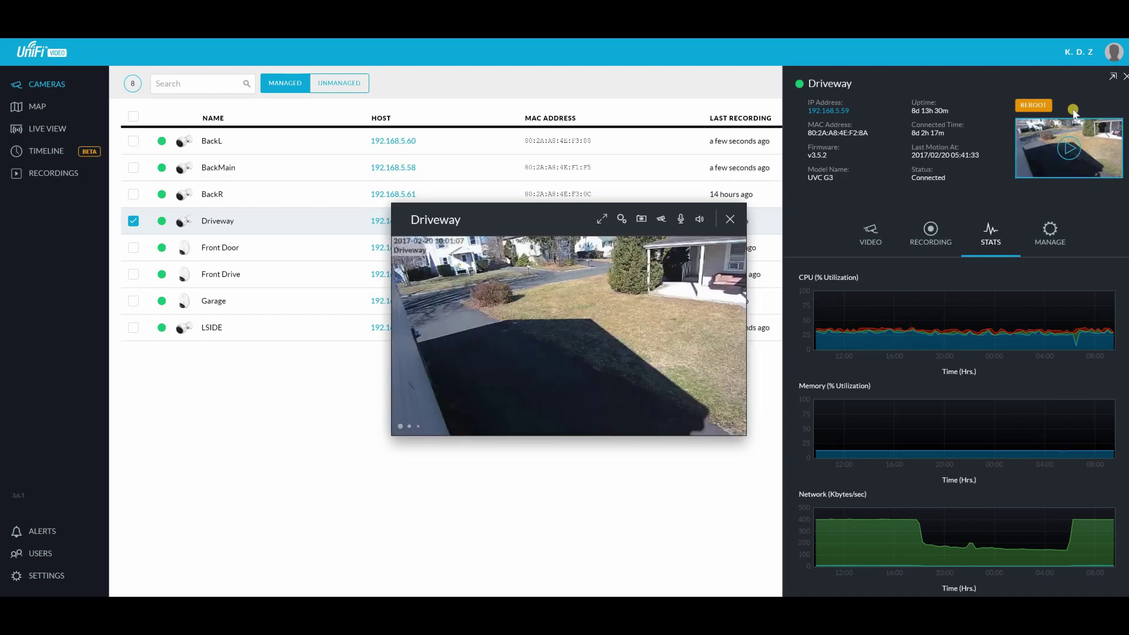
pyautogui.moveTo(644, 393)
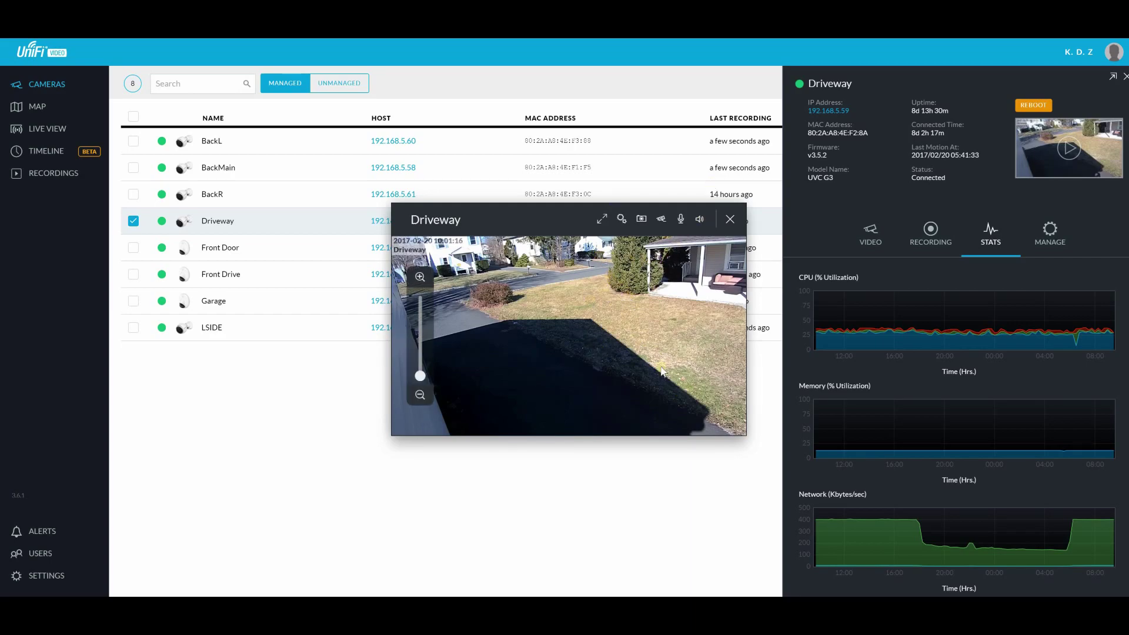
pyautogui.moveTo(747, 435); pyautogui.dragTo(794, 464)
pyautogui.moveTo(401, 163); pyautogui.dragTo(207, 78)
pyautogui.moveTo(748, 471); pyautogui.dragTo(841, 512)
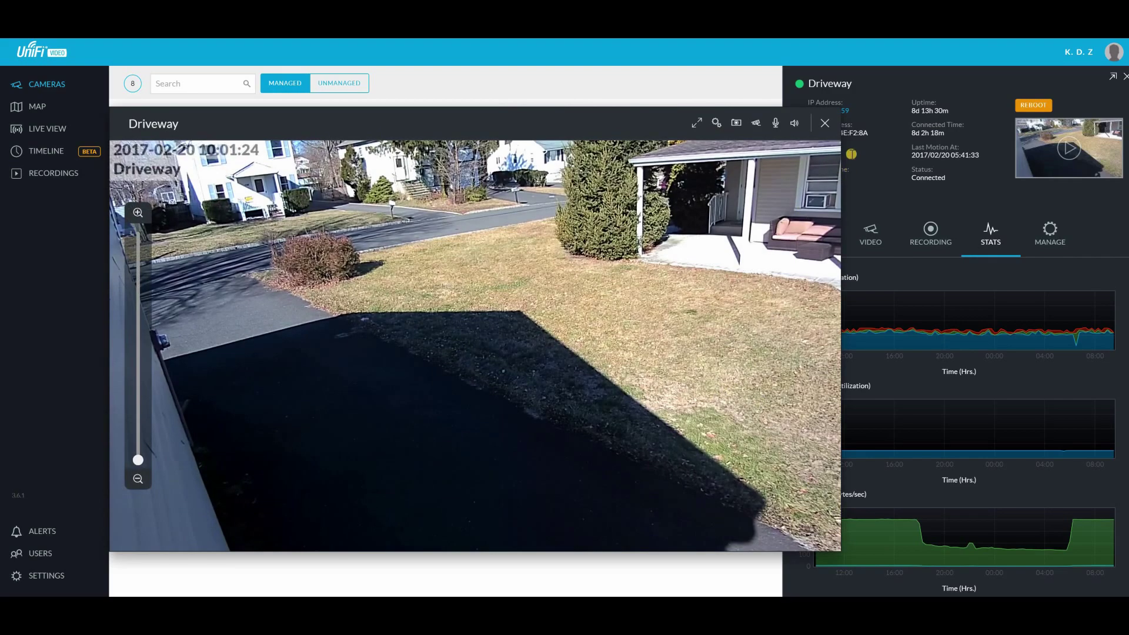
pyautogui.moveTo(869, 86); pyautogui.dragTo(979, 25)
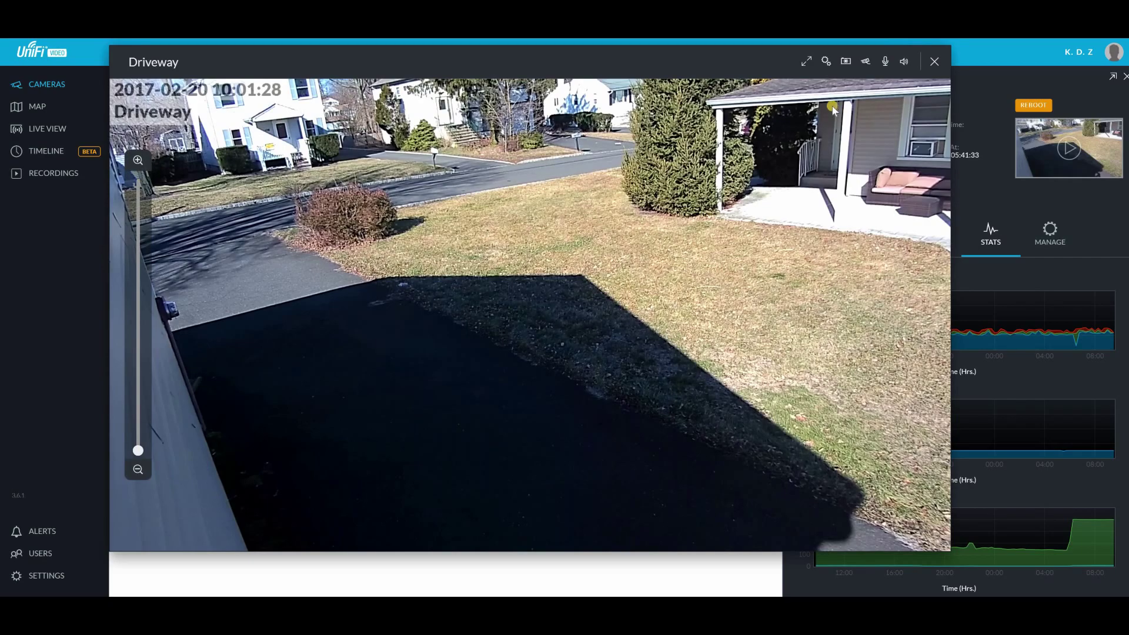
pyautogui.click(826, 62)
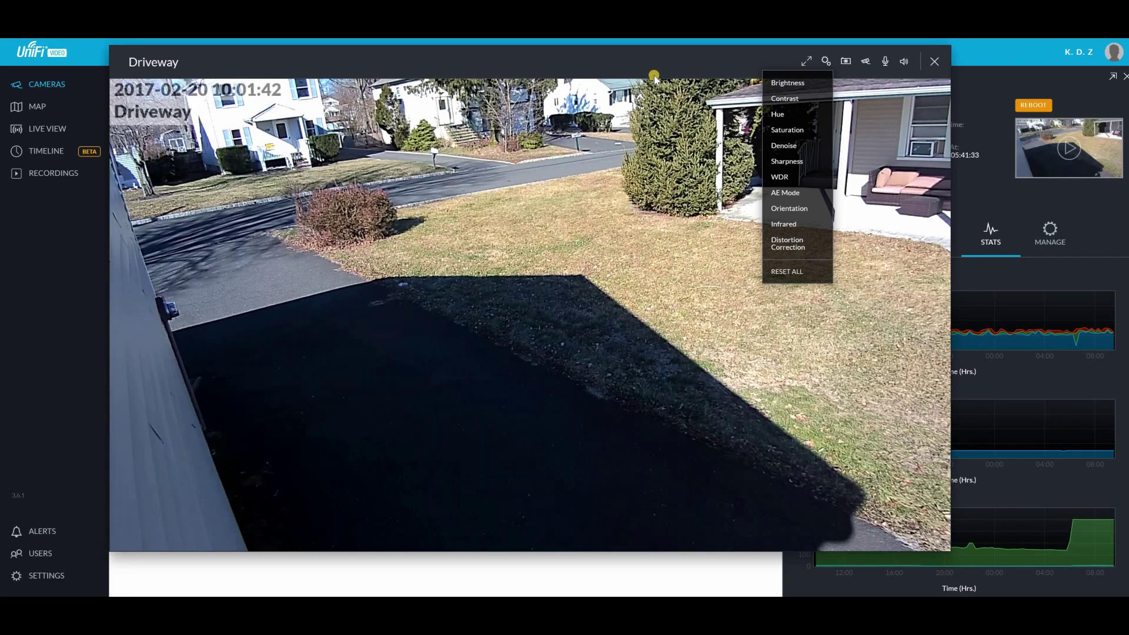
pyautogui.click(788, 86)
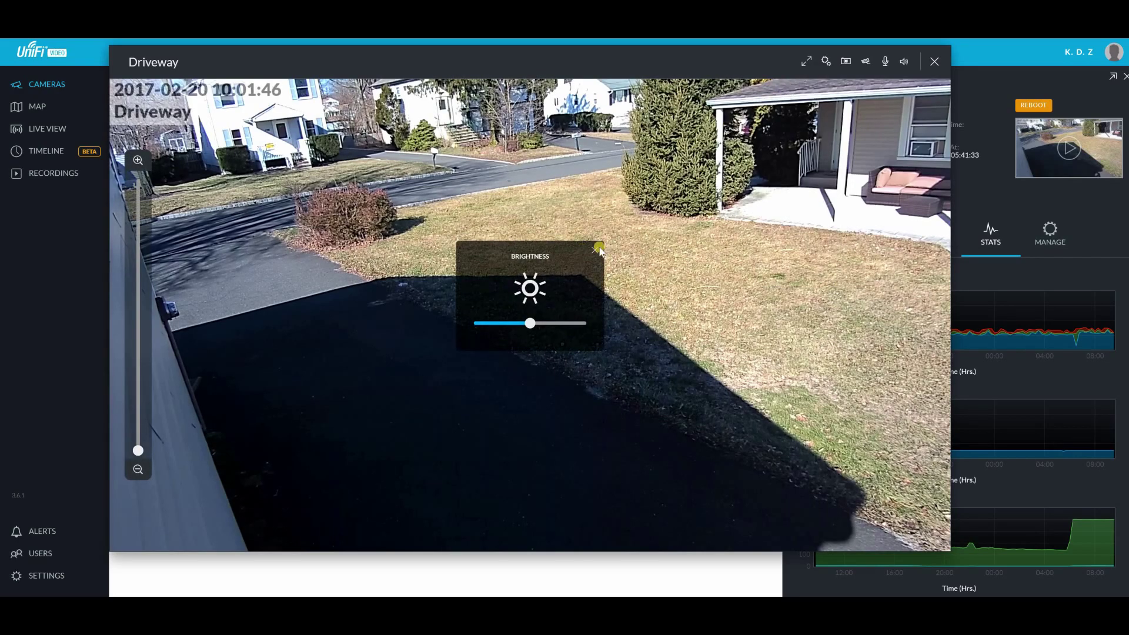
pyautogui.click(596, 252)
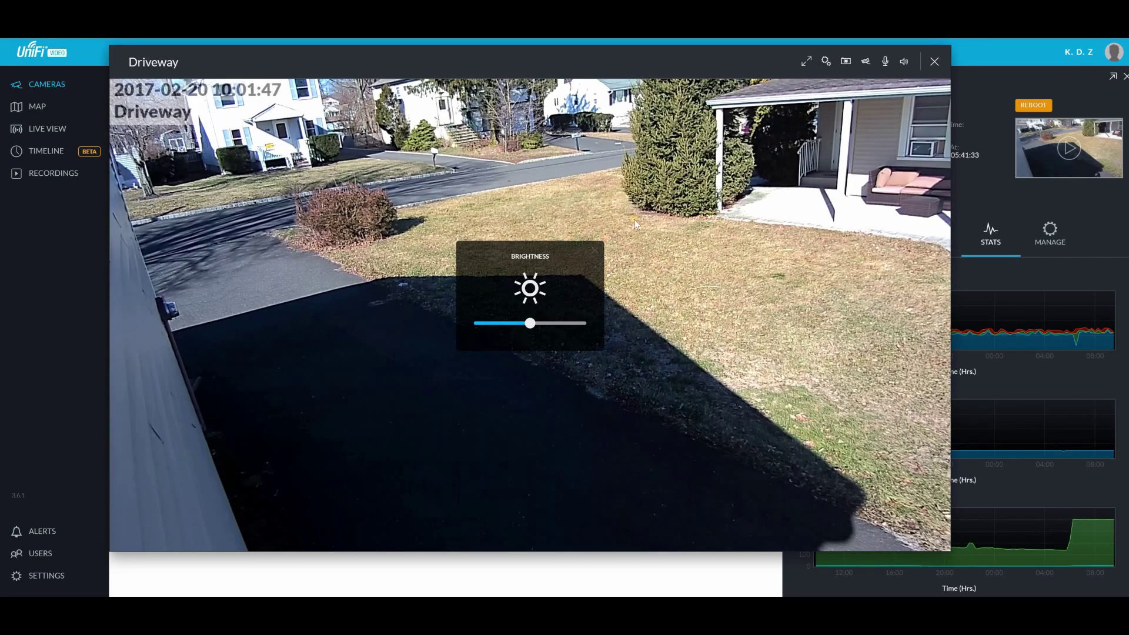
pyautogui.click(829, 61)
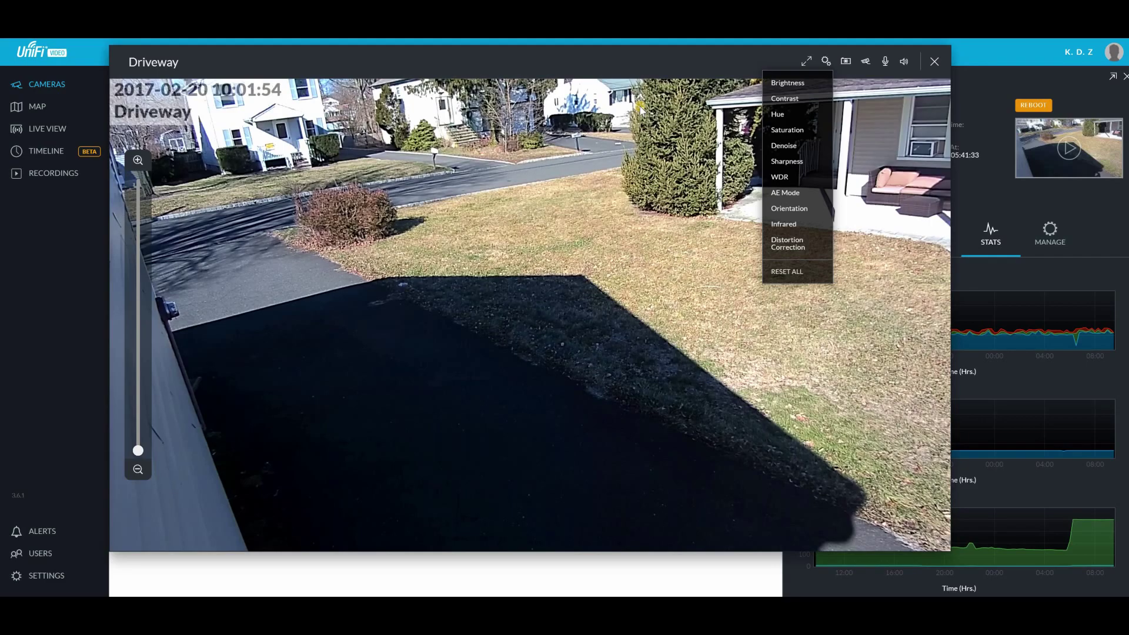
pyautogui.click(702, 56)
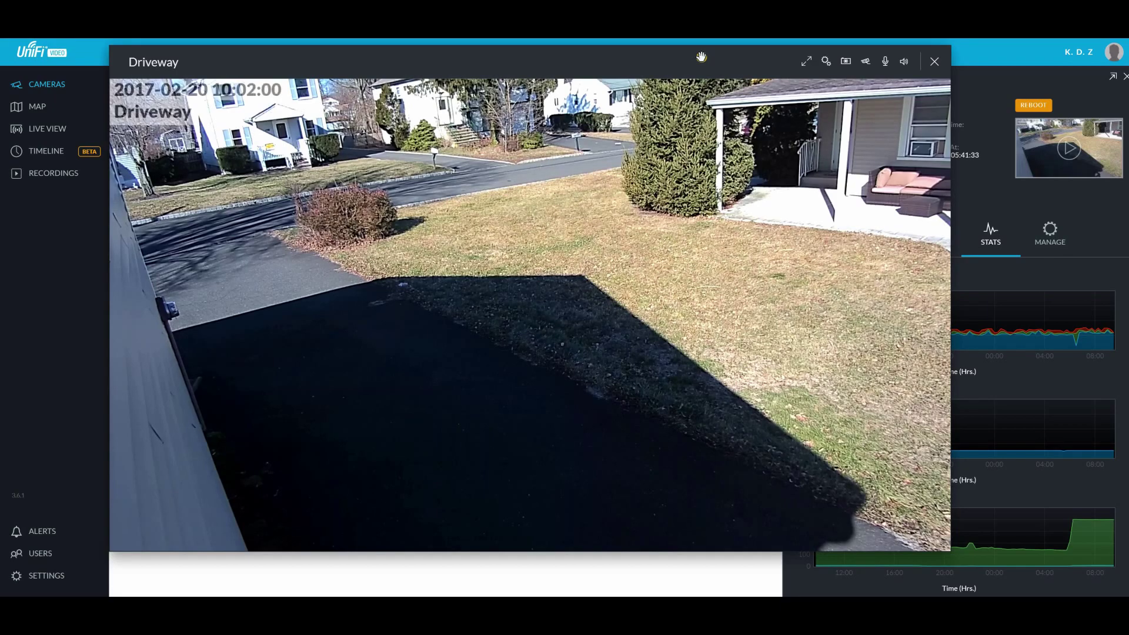
pyautogui.click(827, 62)
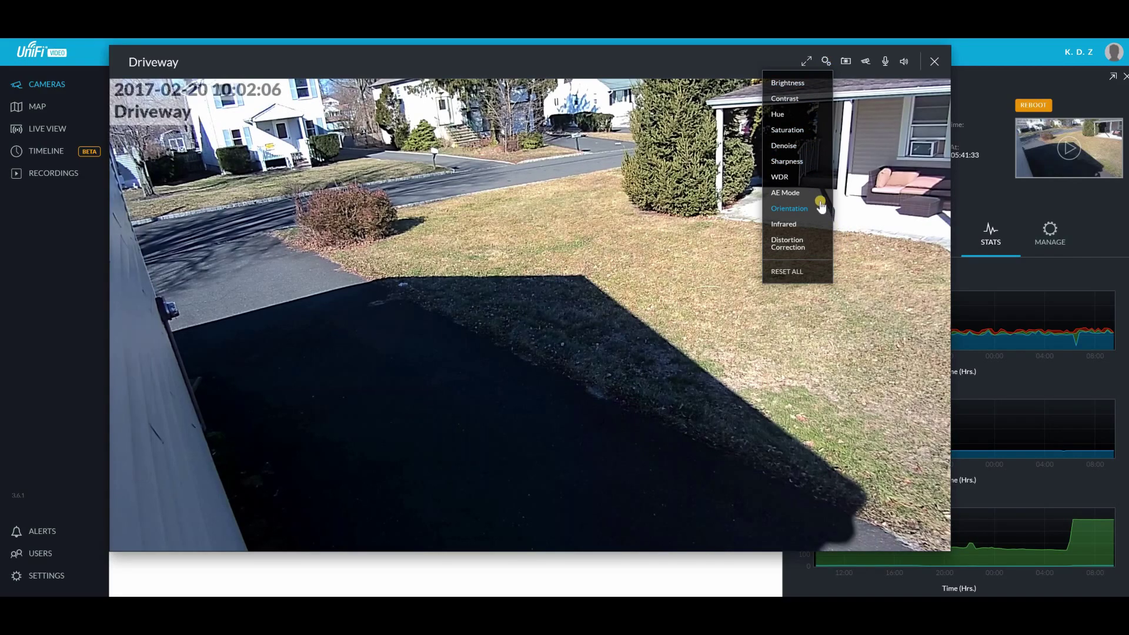
# Review the Driveway camera's orientation options and keep Orientation at Normal
pyautogui.click(789, 210)
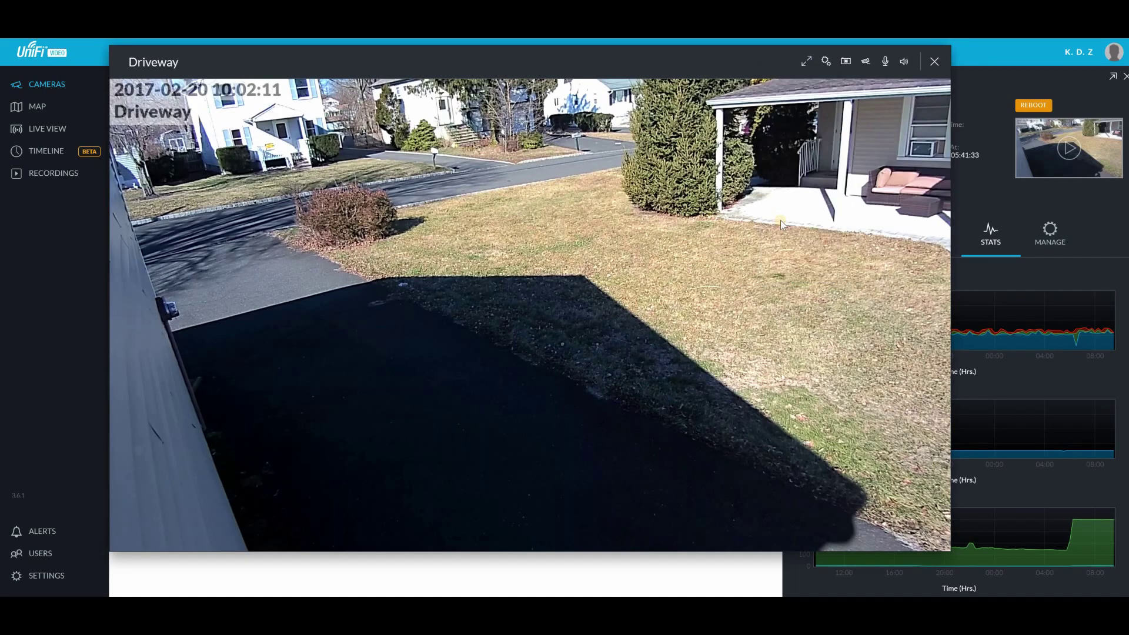
pyautogui.moveTo(626, 281)
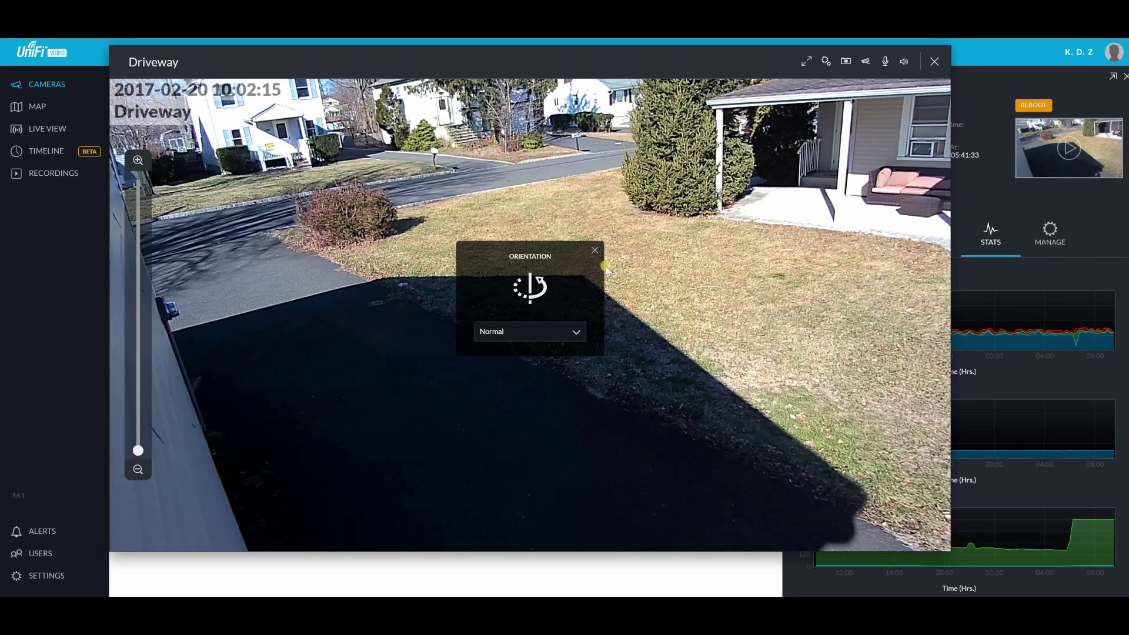
pyautogui.click(565, 333)
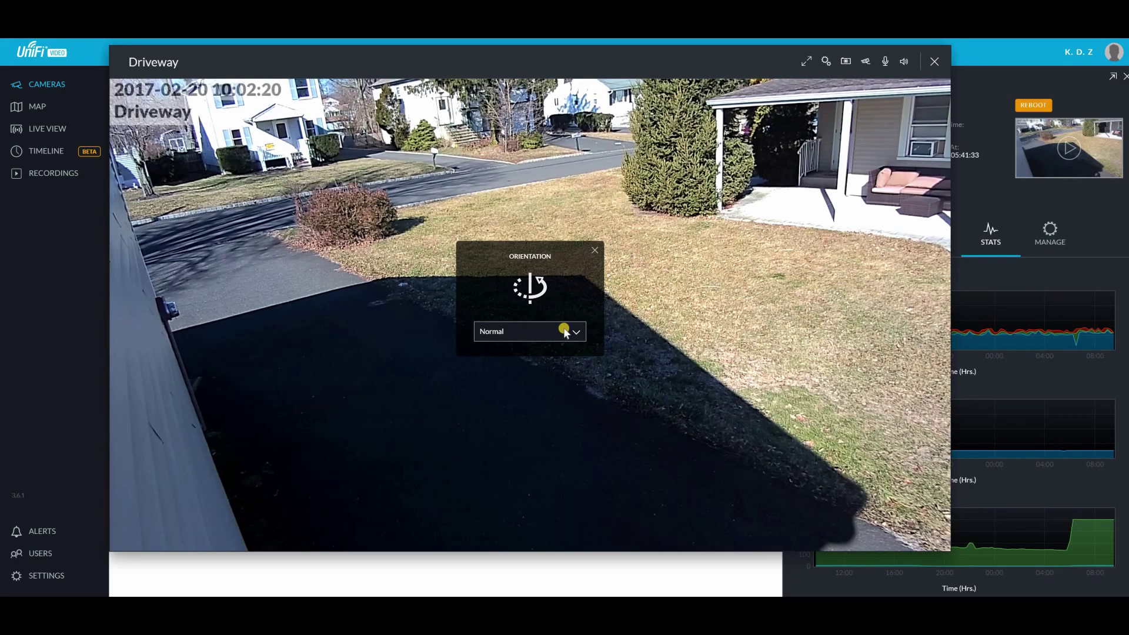
pyautogui.click(565, 333)
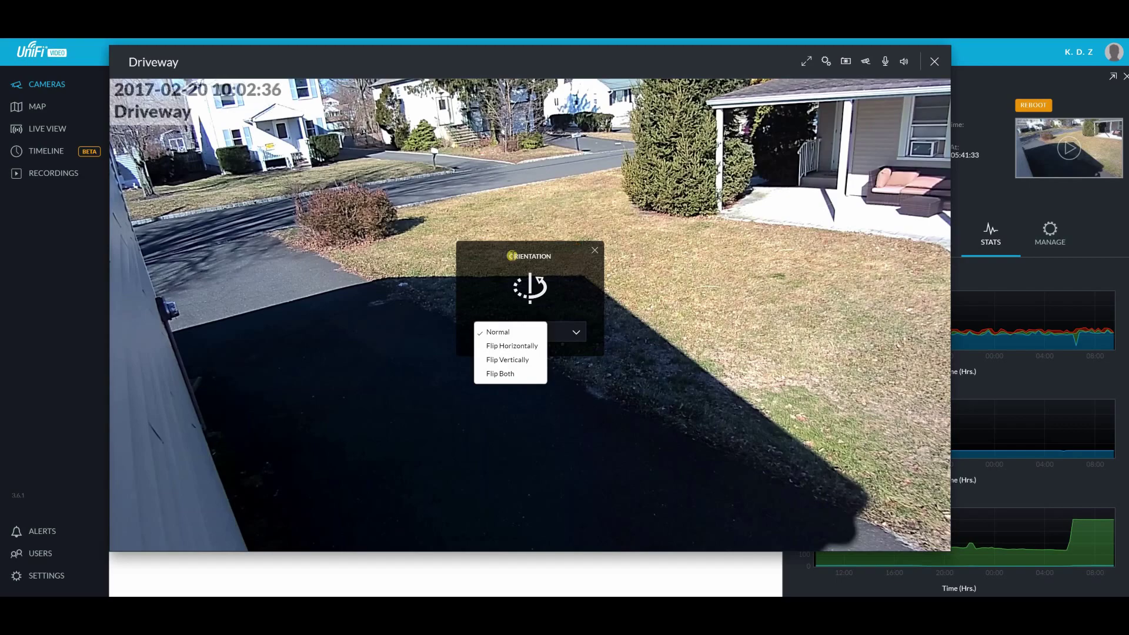
pyautogui.click(509, 332)
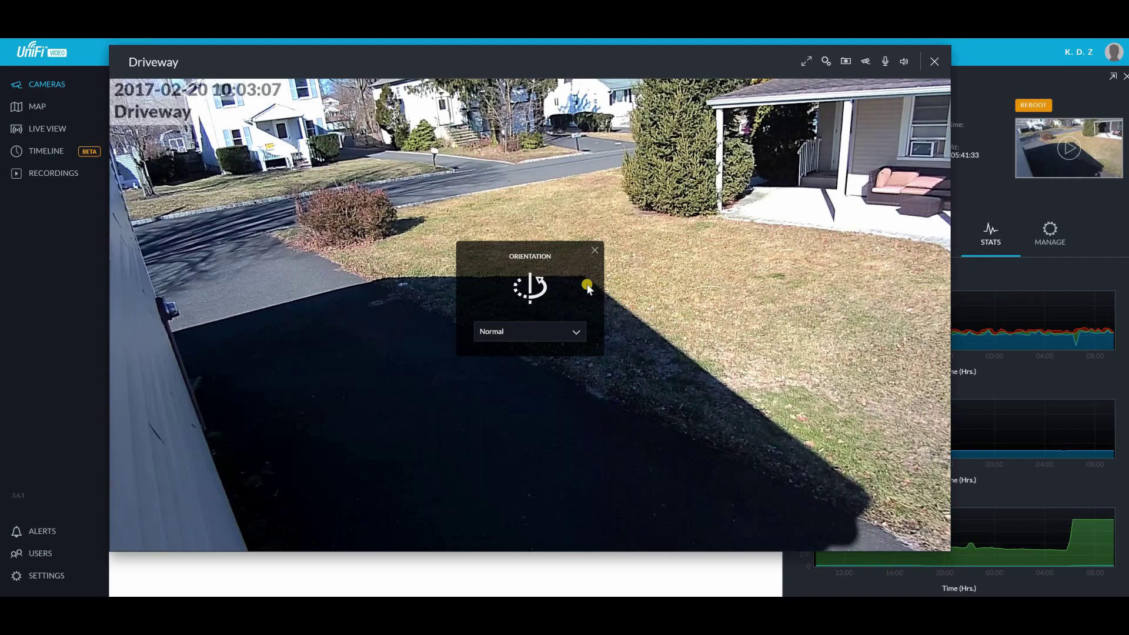
# Review the Driveway camera's Distortion Correction choices, keep it On, and close the panel
pyautogui.click(825, 61)
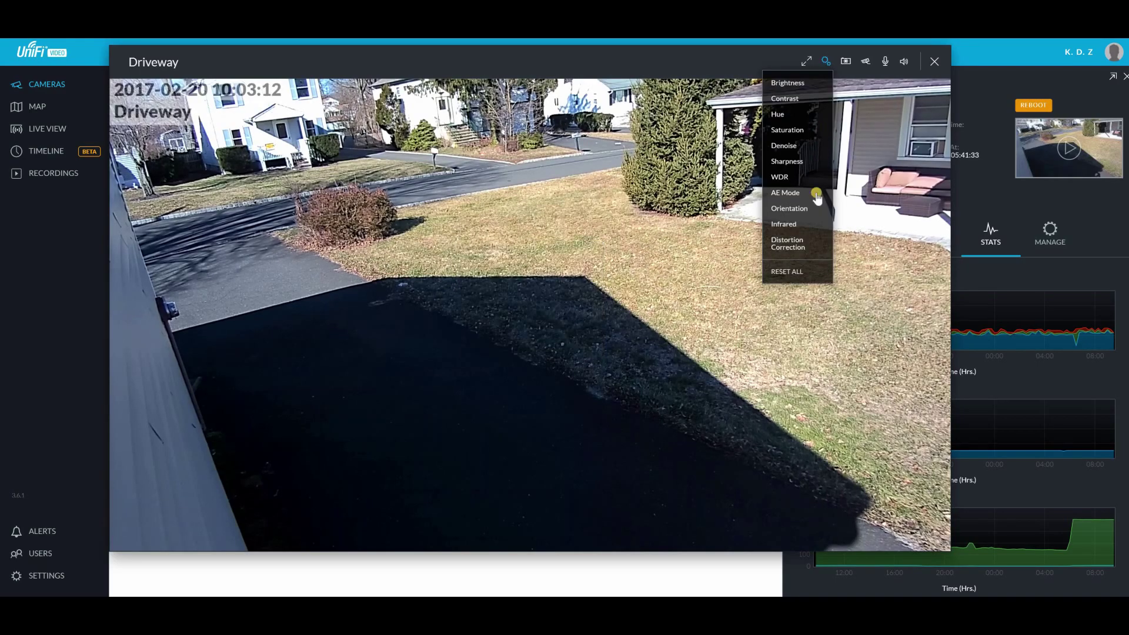
pyautogui.click(807, 243)
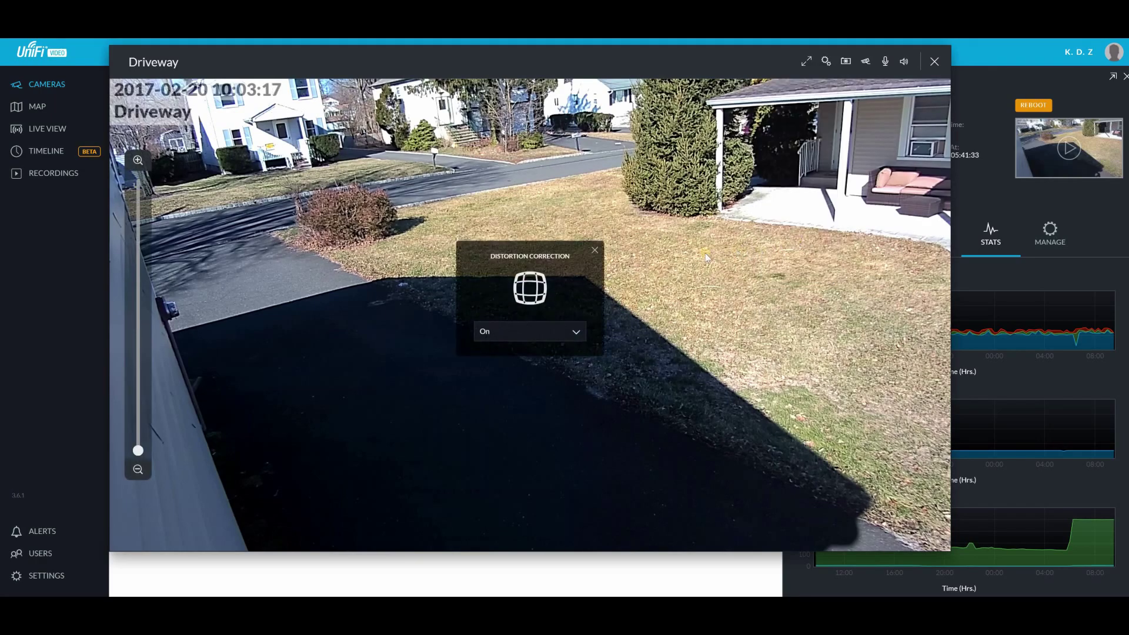
pyautogui.click(575, 332)
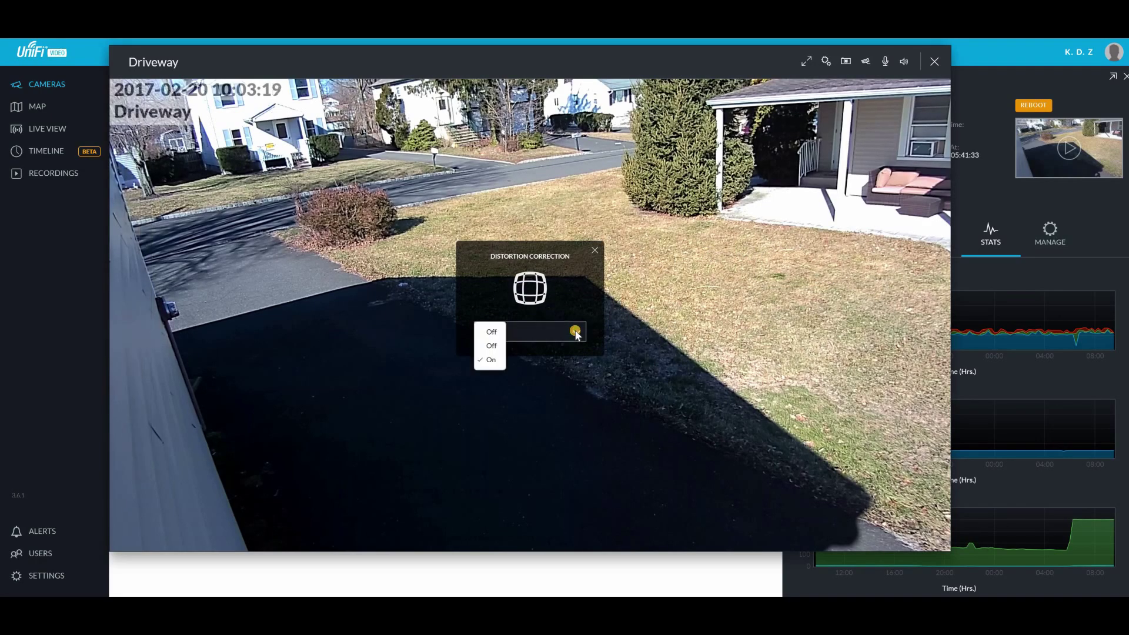
pyautogui.click(595, 249)
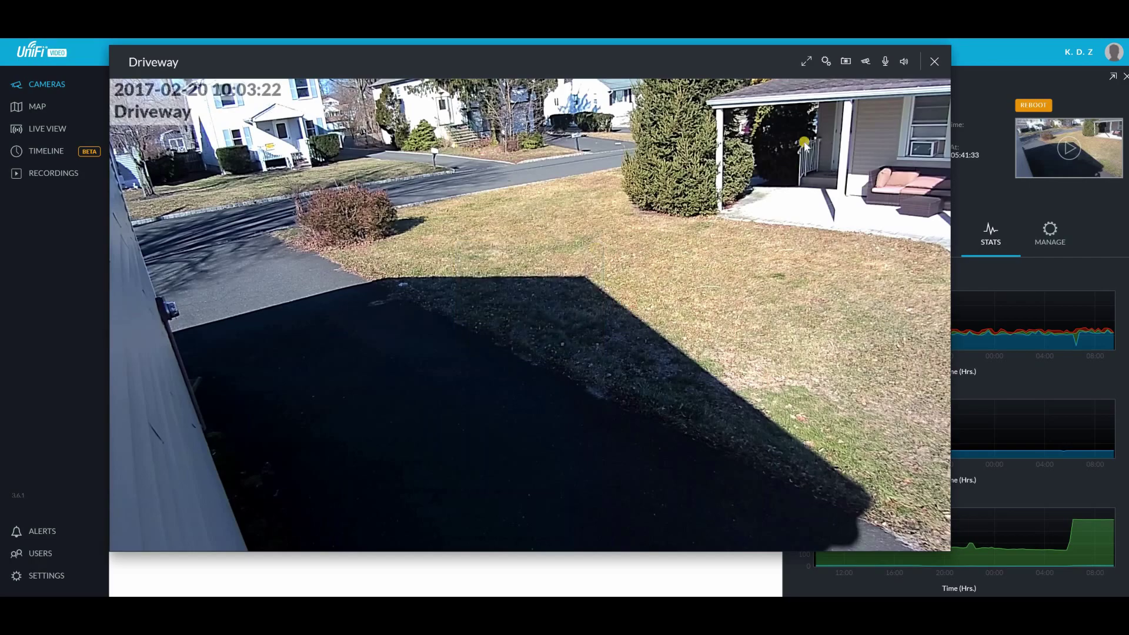
pyautogui.click(847, 61)
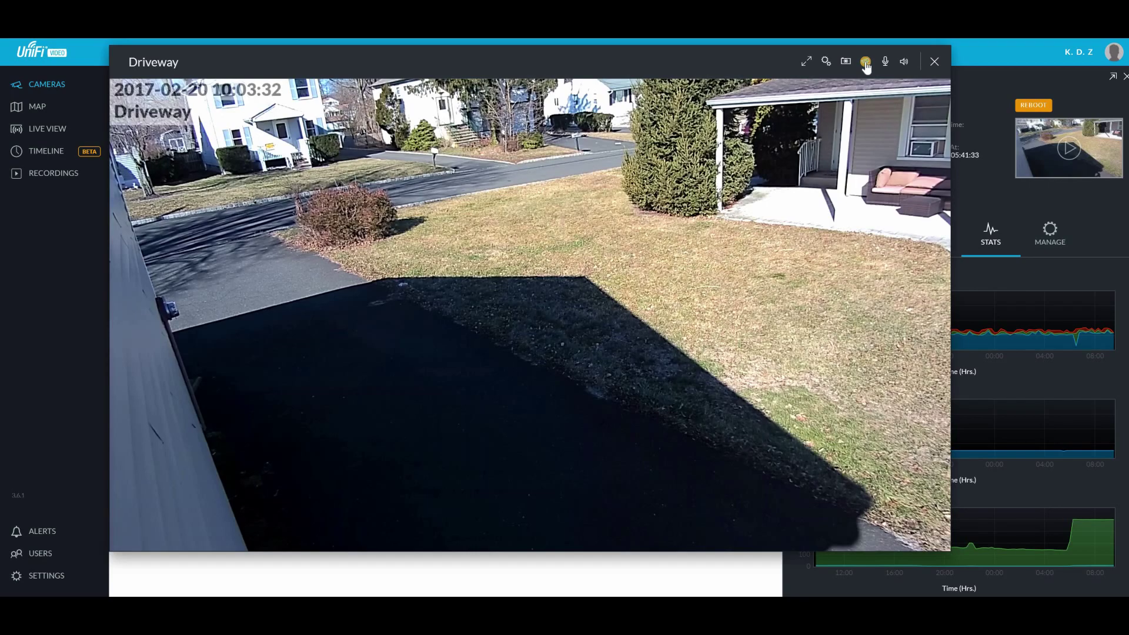
# Switch the Driveway live stream quality to High
pyautogui.click(866, 66)
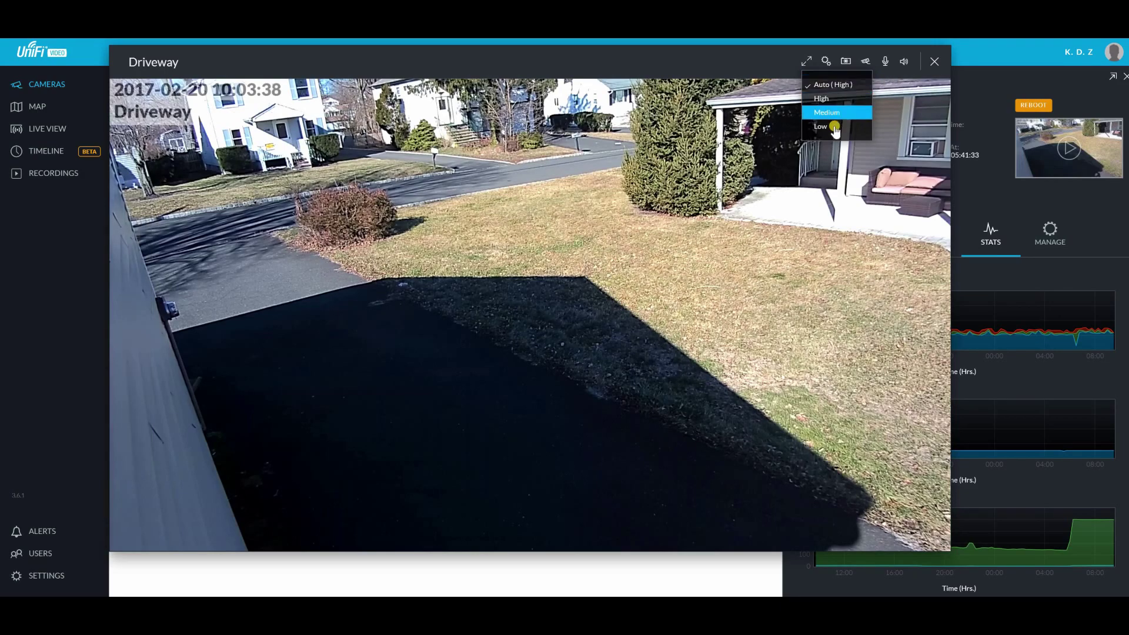
pyautogui.moveTo(774, 287)
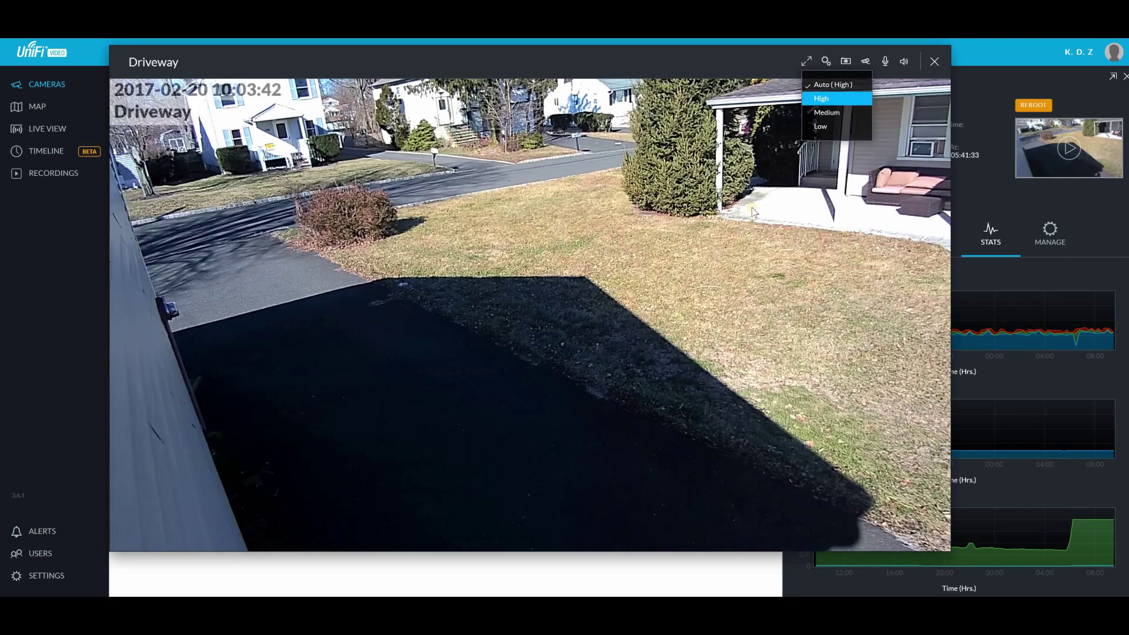
pyautogui.click(821, 99)
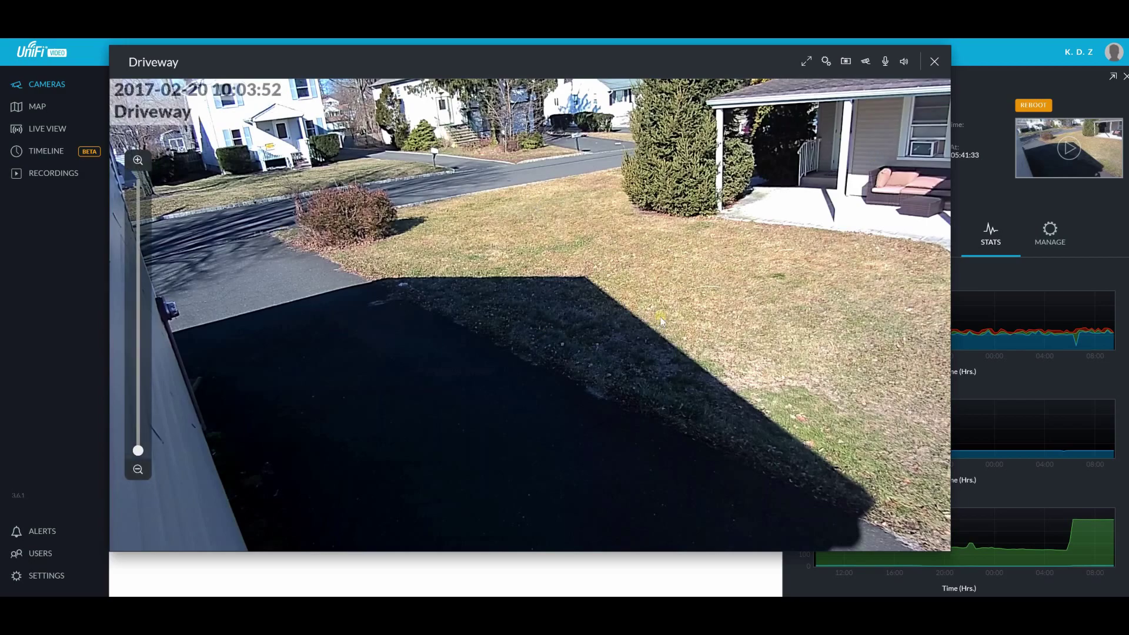
pyautogui.click(863, 61)
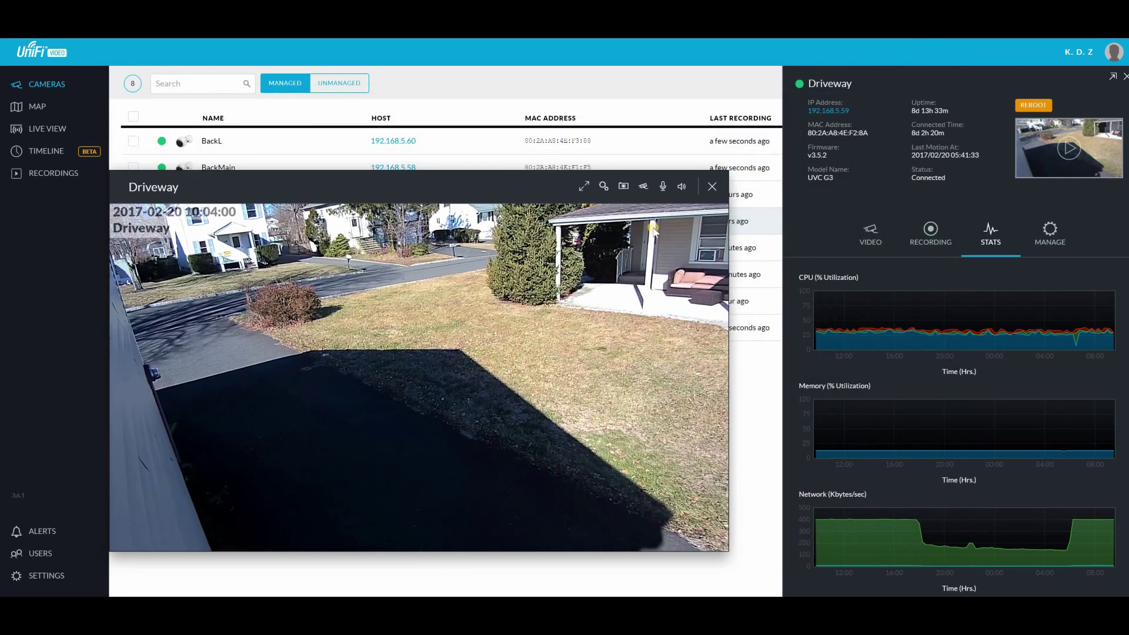
pyautogui.click(644, 188)
# Try Medium stream quality, then set the Driveway stream back to Auto
pyautogui.click(640, 187)
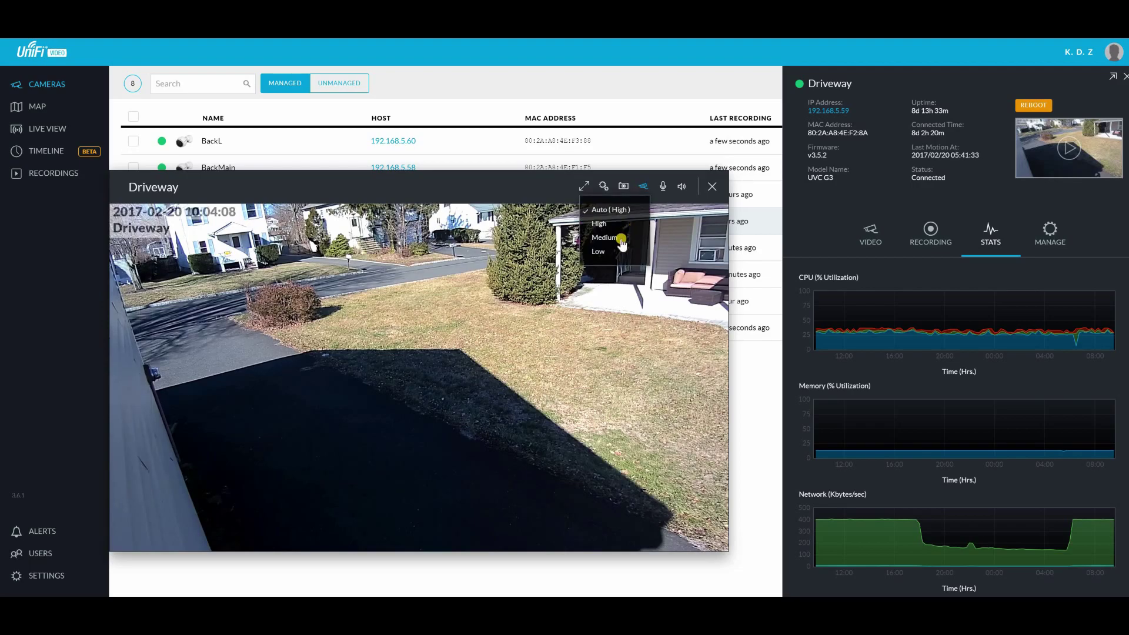
pyautogui.click(622, 241)
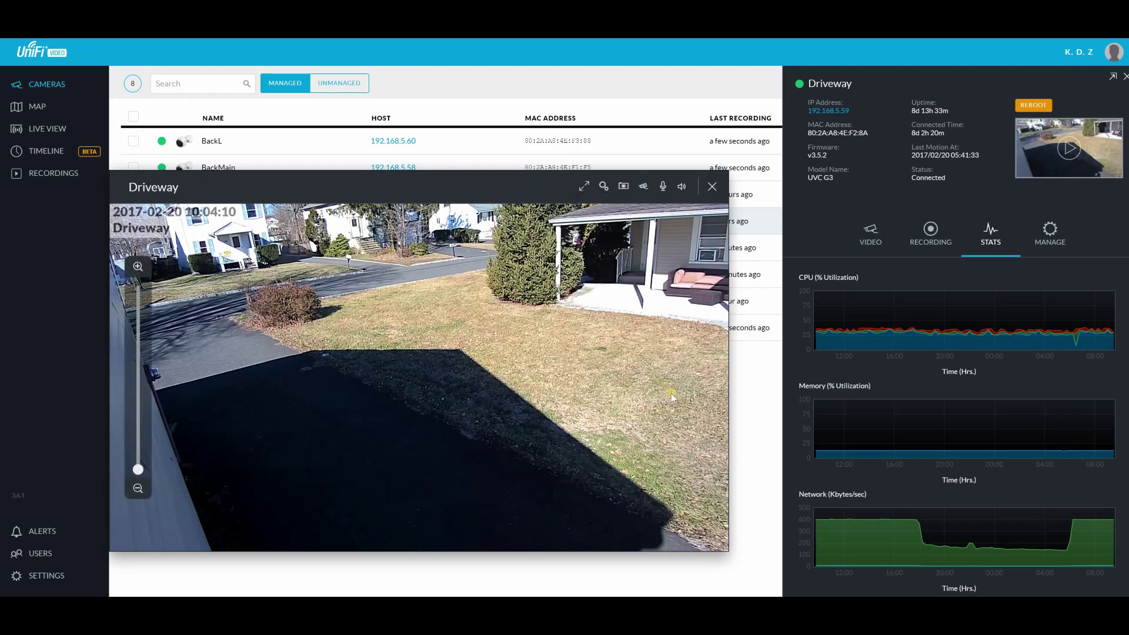
pyautogui.click(644, 187)
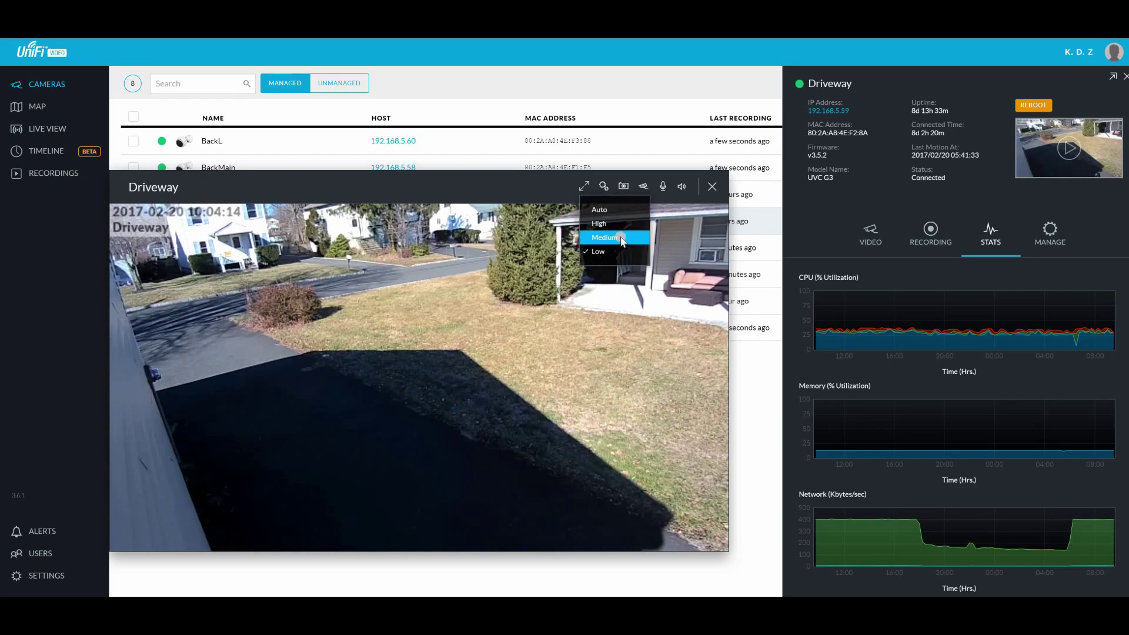
pyautogui.click(621, 238)
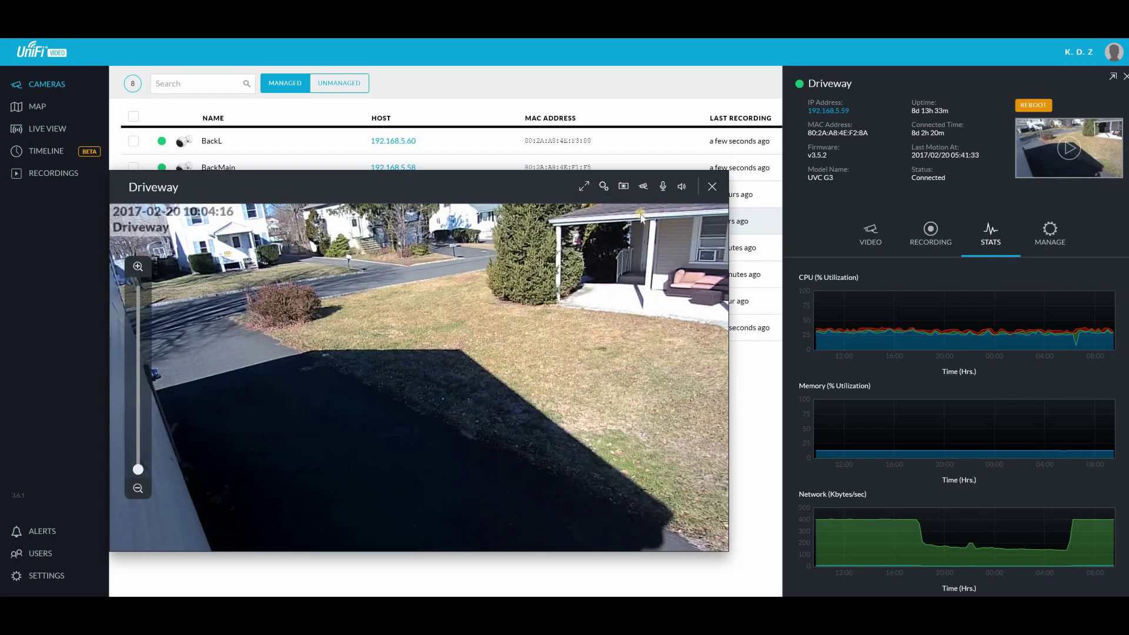
pyautogui.click(644, 186)
pyautogui.click(621, 210)
pyautogui.click(625, 367)
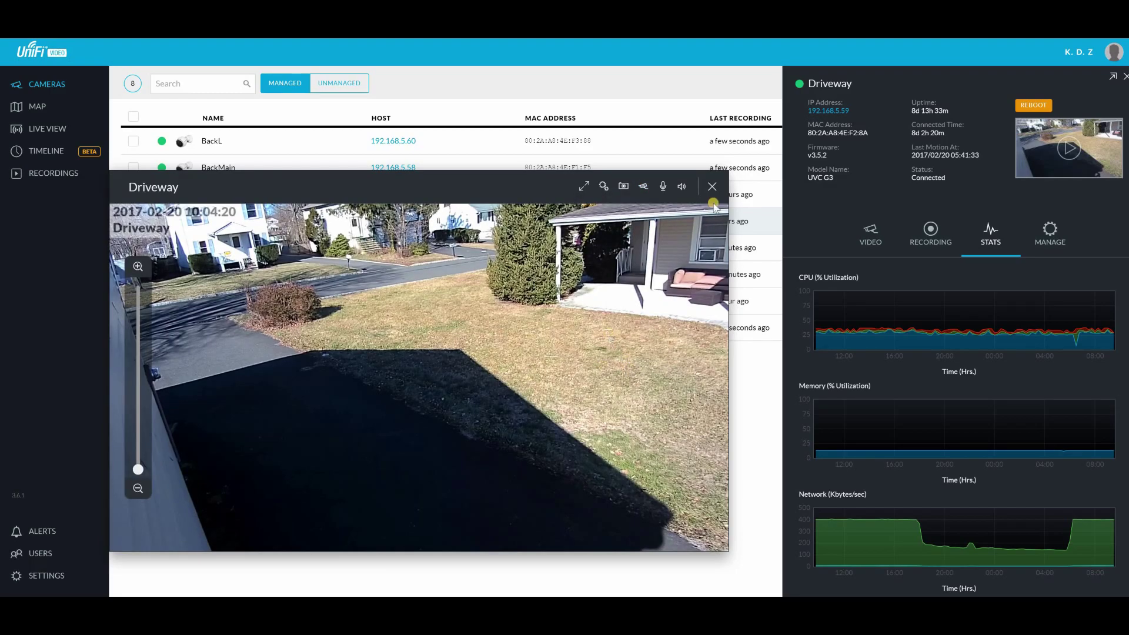
# Keep the enlarged Driveway player on Auto quality and show its motion-only, High-resolution recording settings
pyautogui.click(783, 139)
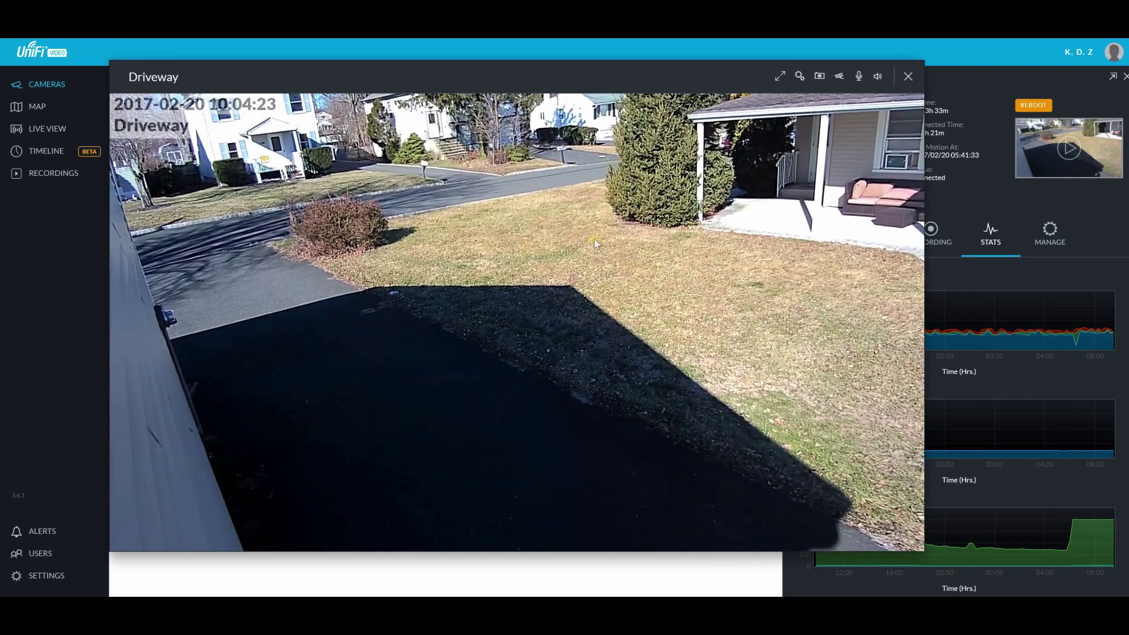
pyautogui.click(499, 247)
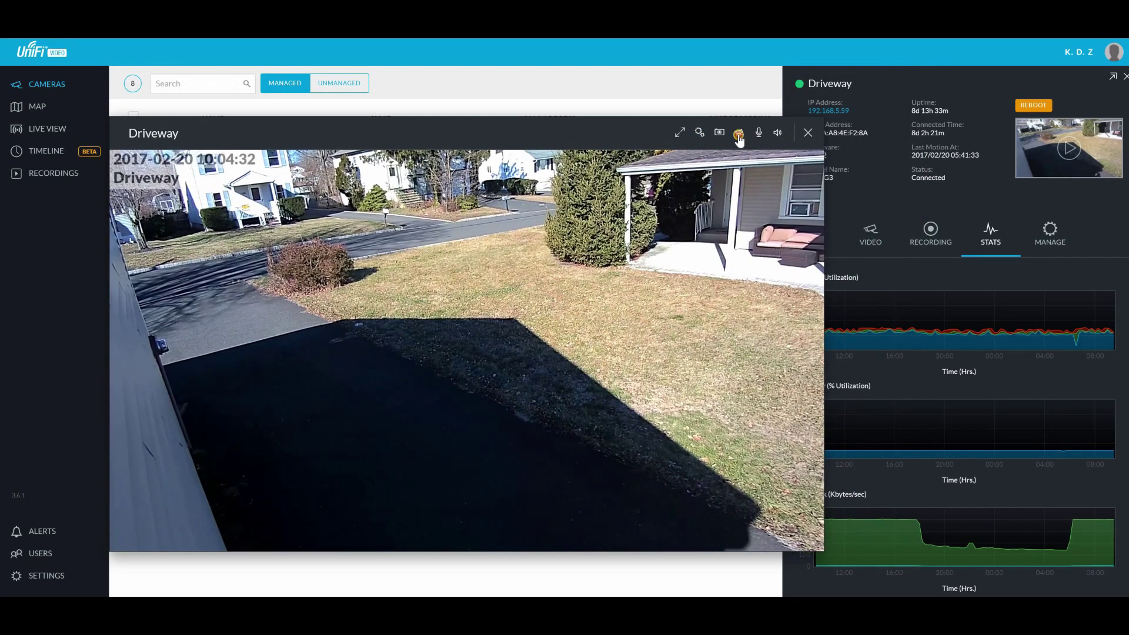
pyautogui.click(739, 131)
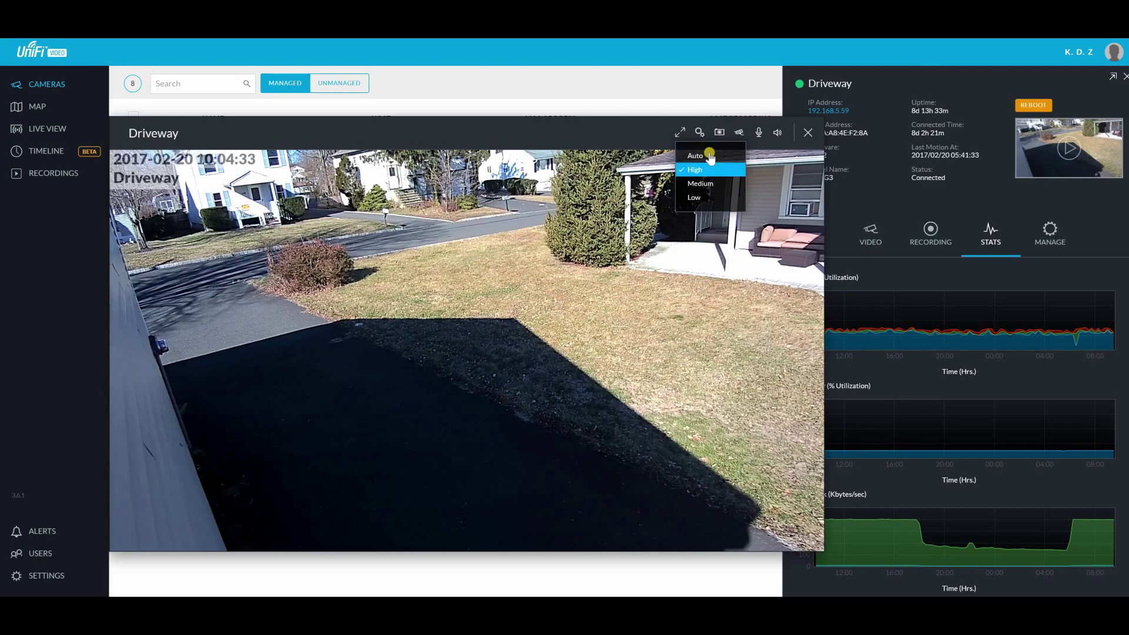
pyautogui.click(711, 154)
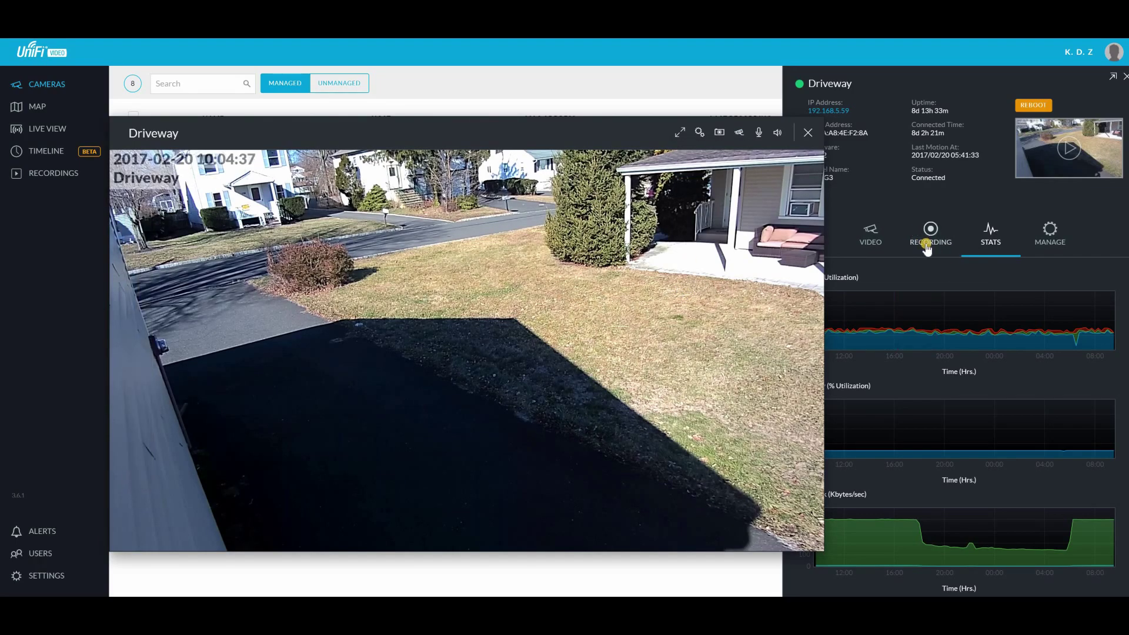
pyautogui.click(927, 247)
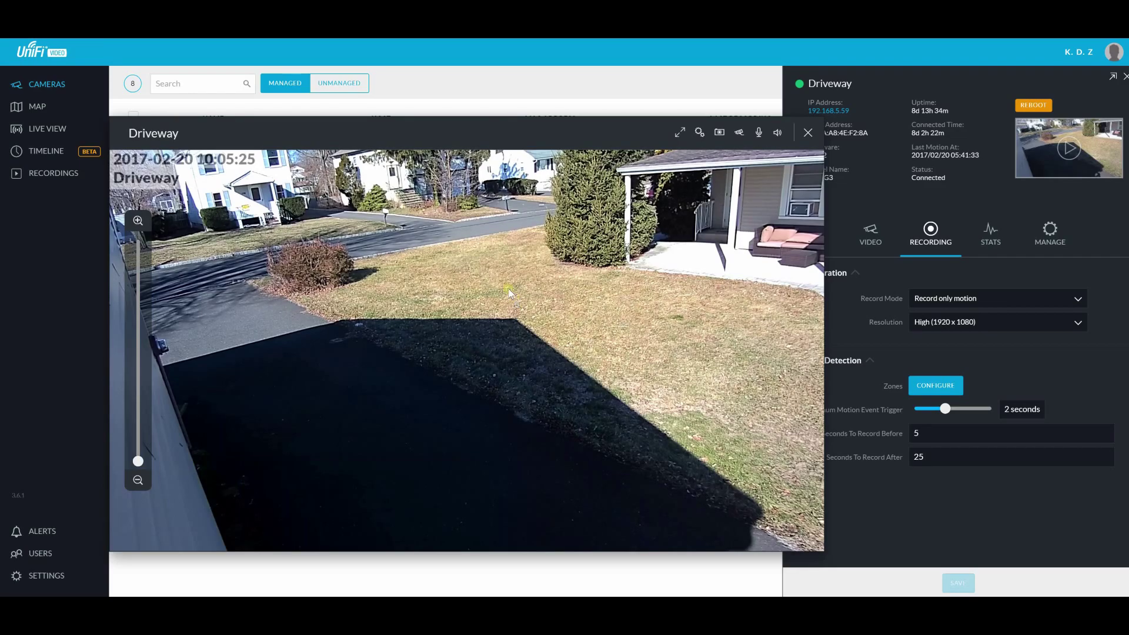
# Confirm Auto stream quality and keep recording resolution at High (1920 x 1080)
pyautogui.click(738, 135)
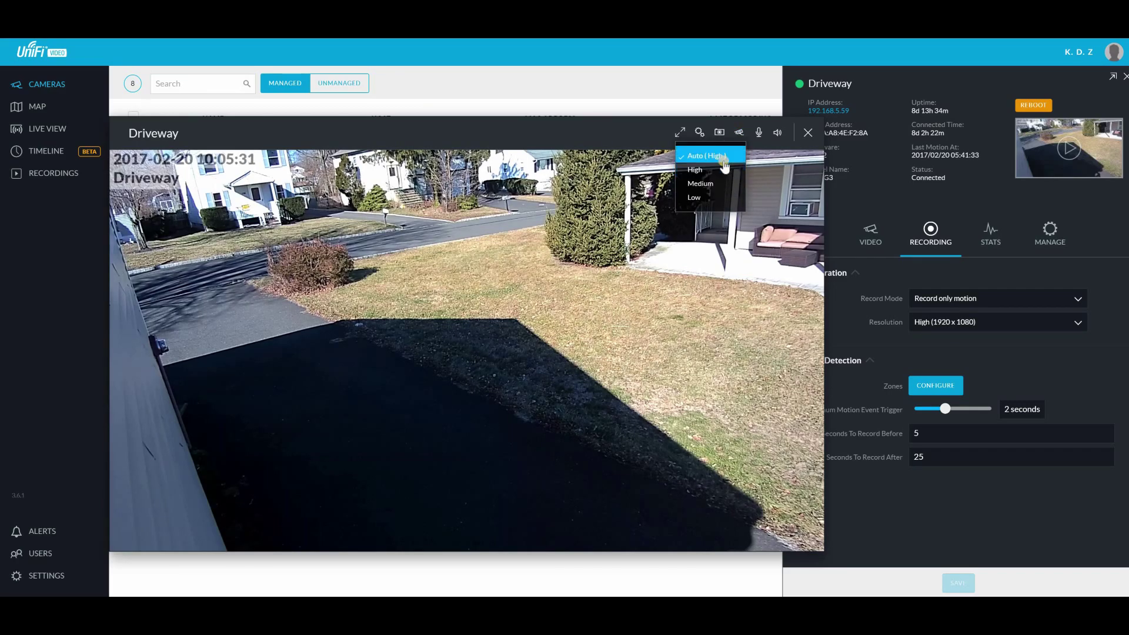
pyautogui.click(1004, 323)
pyautogui.click(1066, 361)
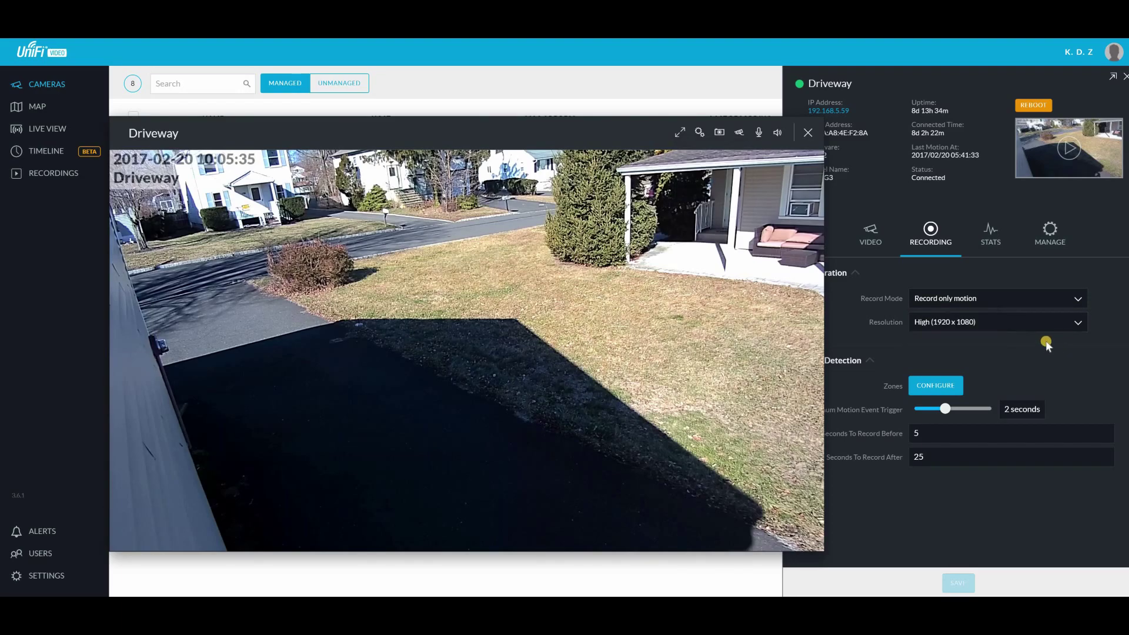
pyautogui.click(742, 133)
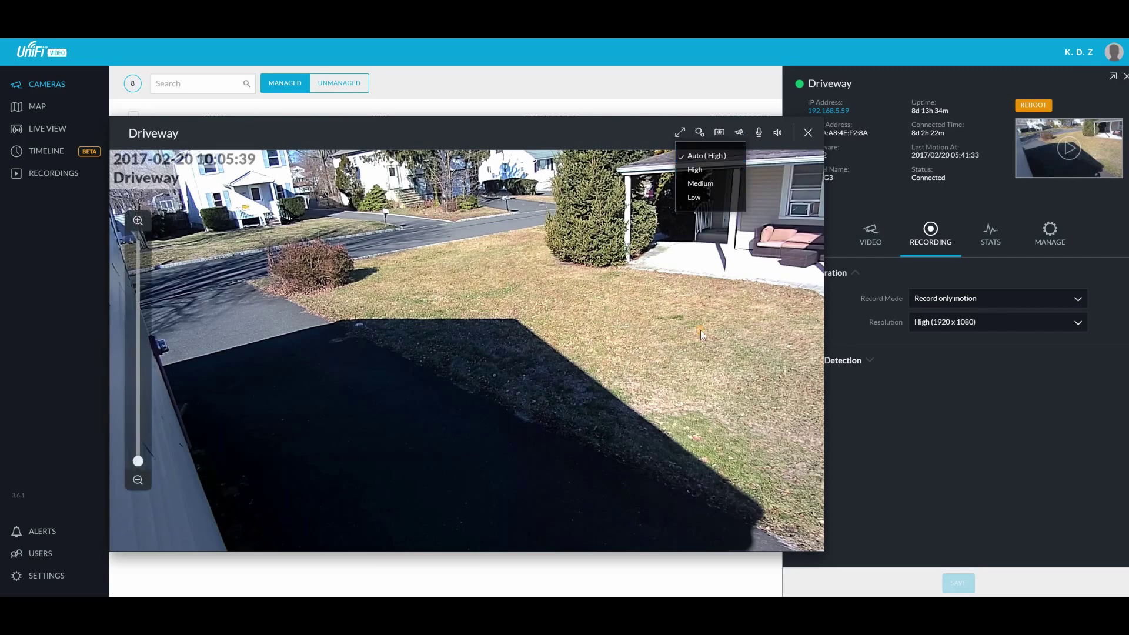
pyautogui.click(700, 331)
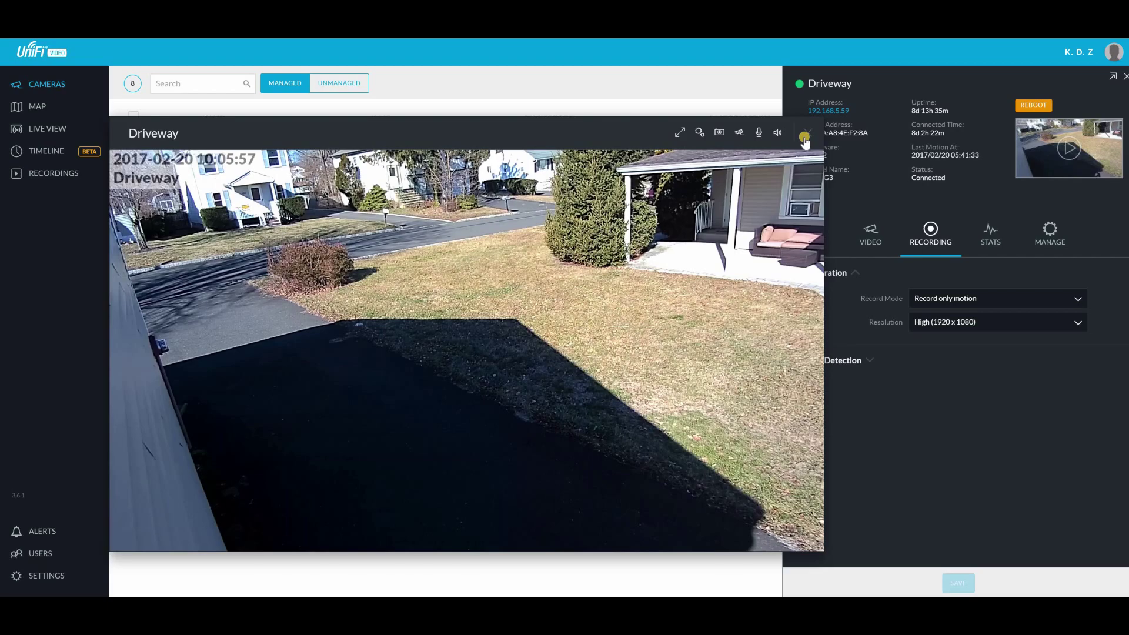
pyautogui.moveTo(692, 320)
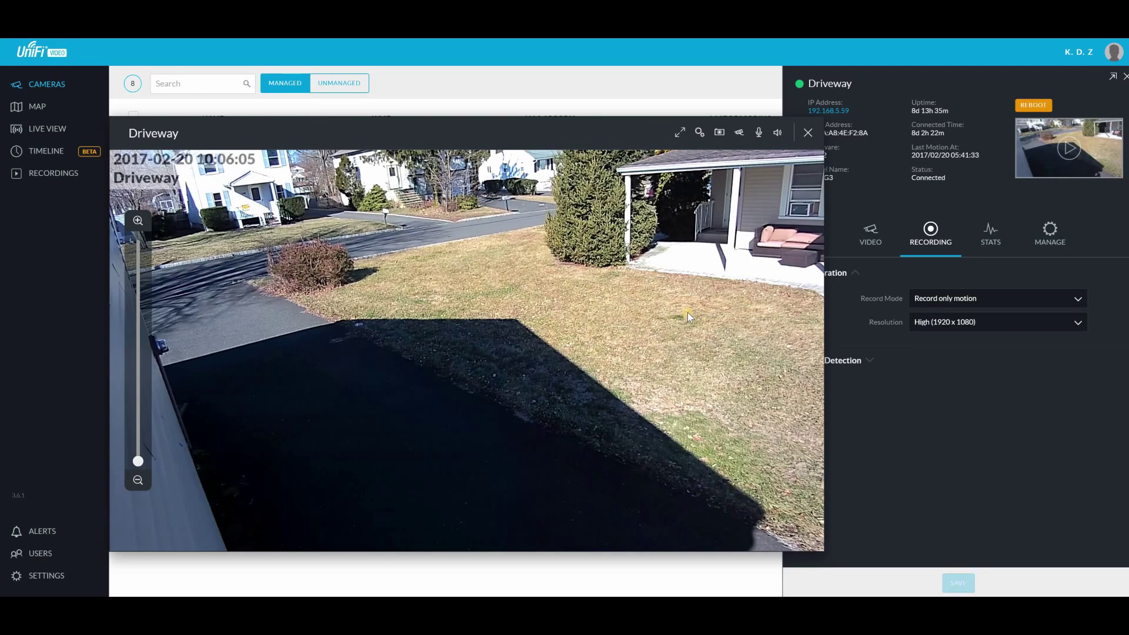
# Check the Driveway microphone volume controls, then close the live view
pyautogui.click(759, 132)
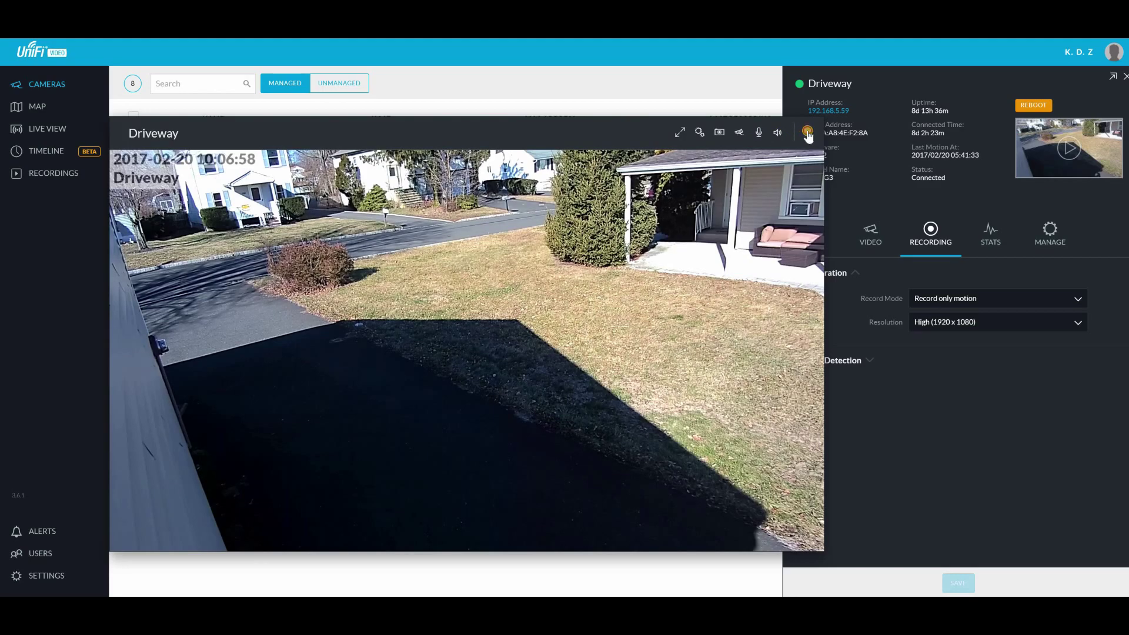
pyautogui.click(808, 134)
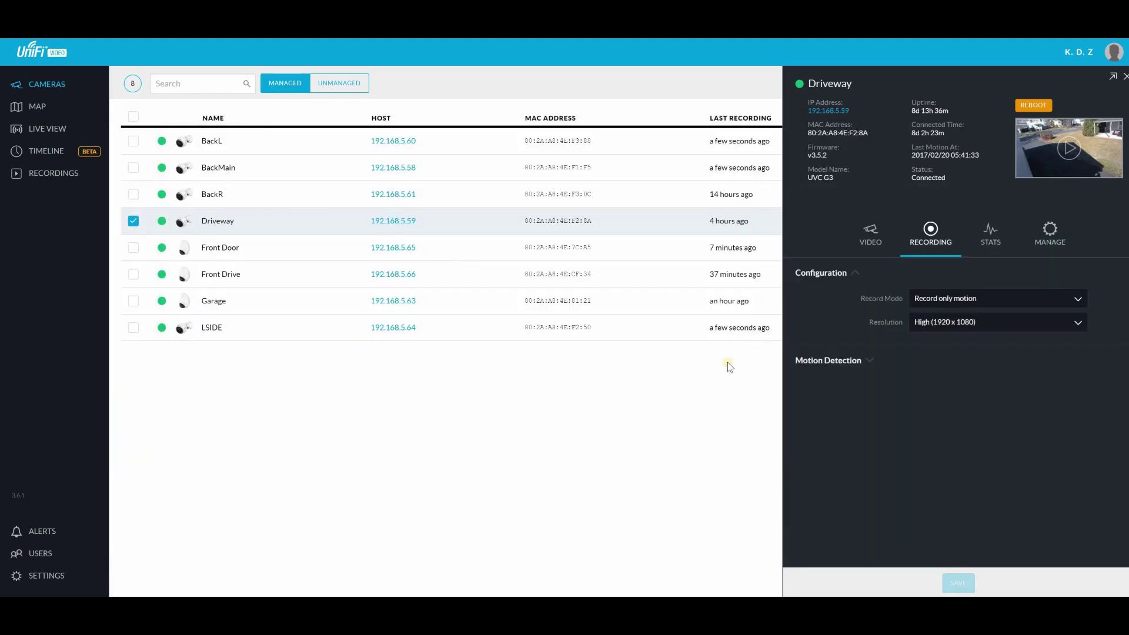
# Go to NVR settings and review Camera Password and alert options, emails every 5 minutes
pyautogui.click(47, 575)
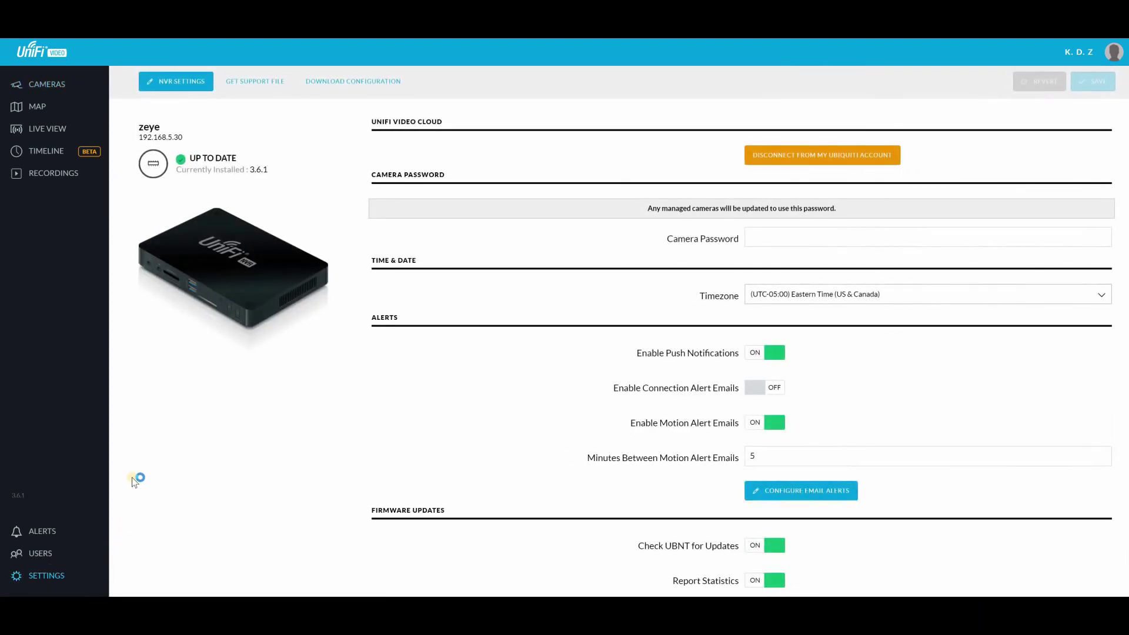
pyautogui.click(787, 235)
pyautogui.click(43, 575)
pyautogui.click(835, 238)
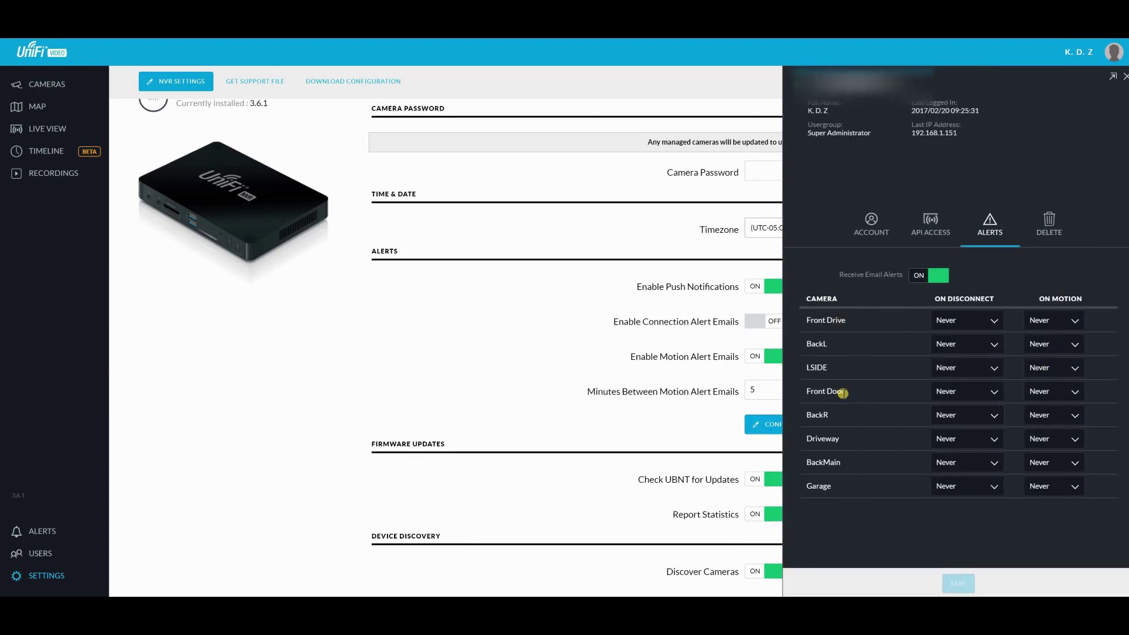
# Send the Garage camera's On Motion email alerts to the recipient and save
pyautogui.click(1044, 491)
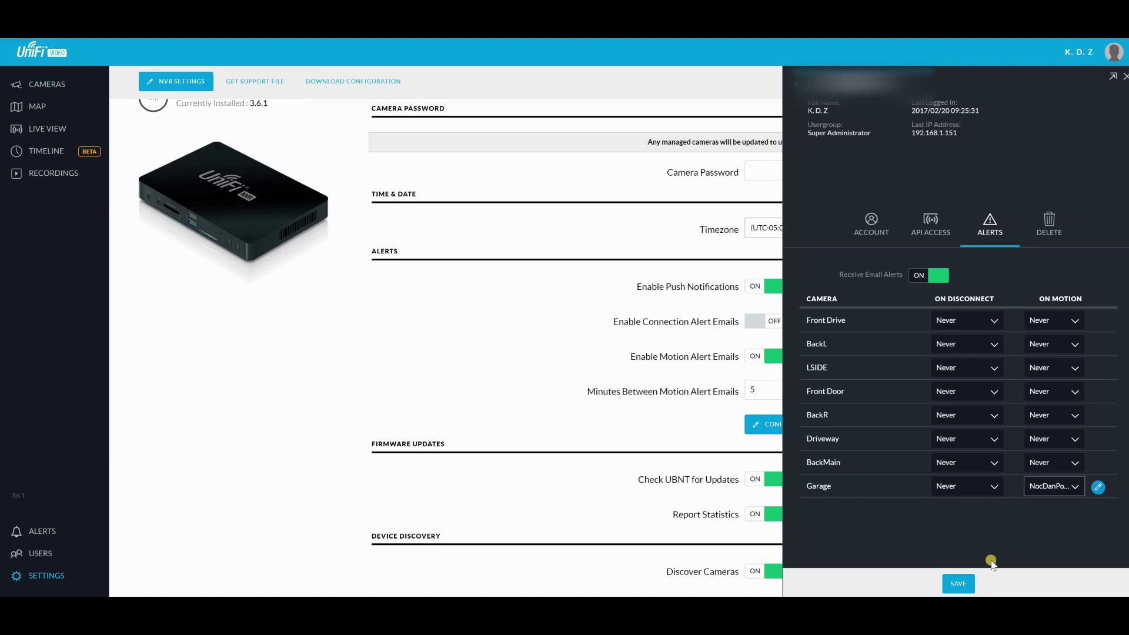
pyautogui.click(950, 584)
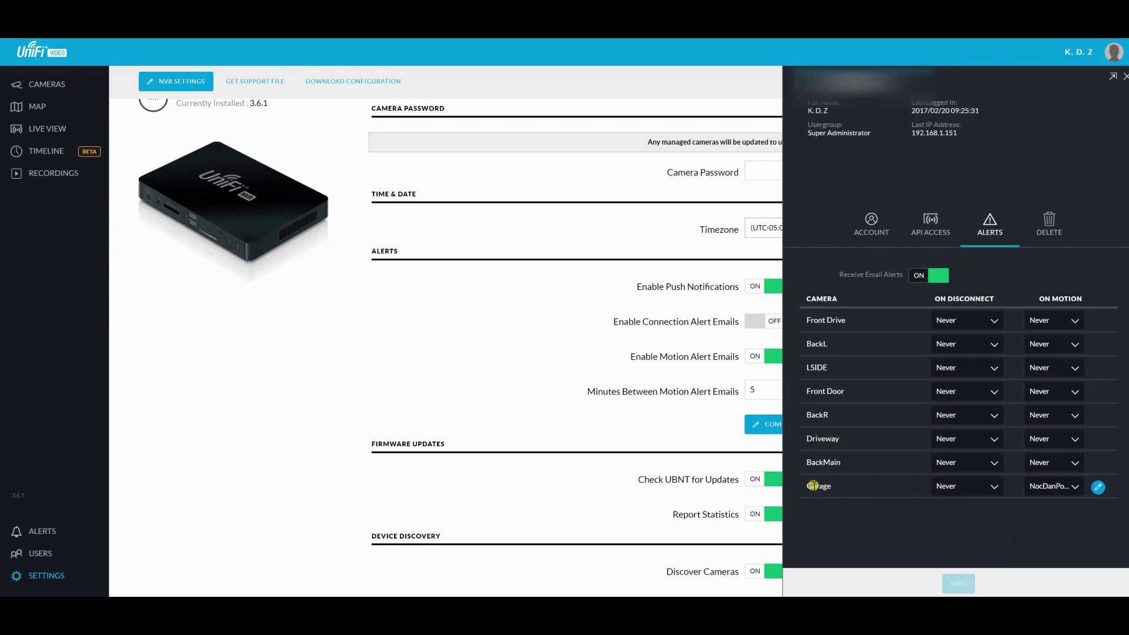
# Close the user alerts panel and go back to the list of eight cameras
pyautogui.click(371, 411)
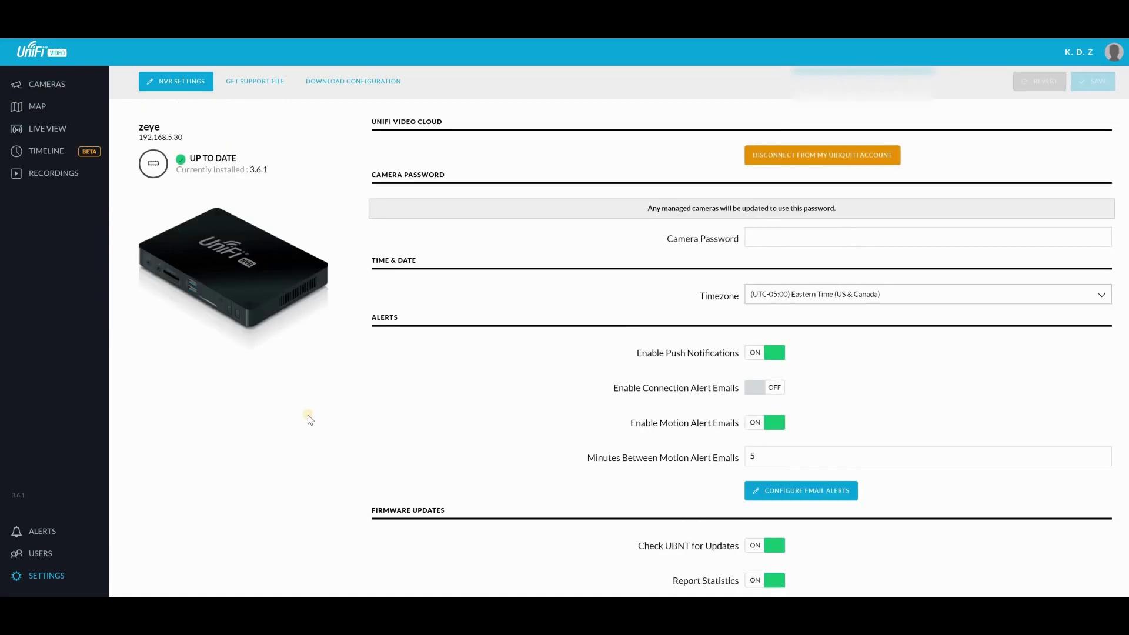
pyautogui.scroll(-1, 310, 411)
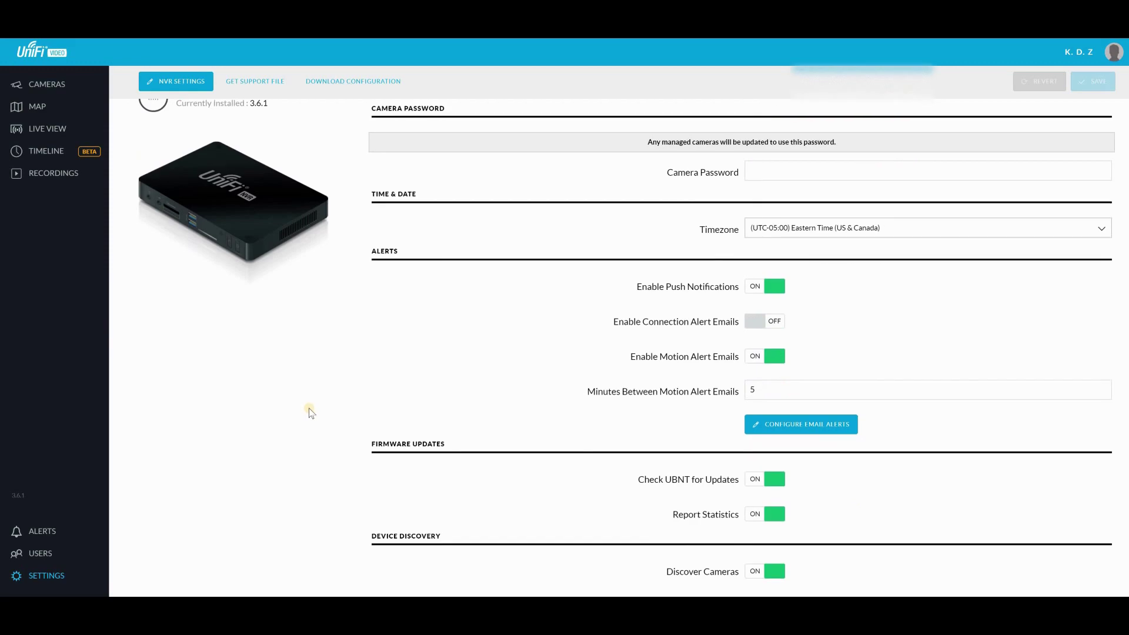
pyautogui.scroll(1, 309, 408)
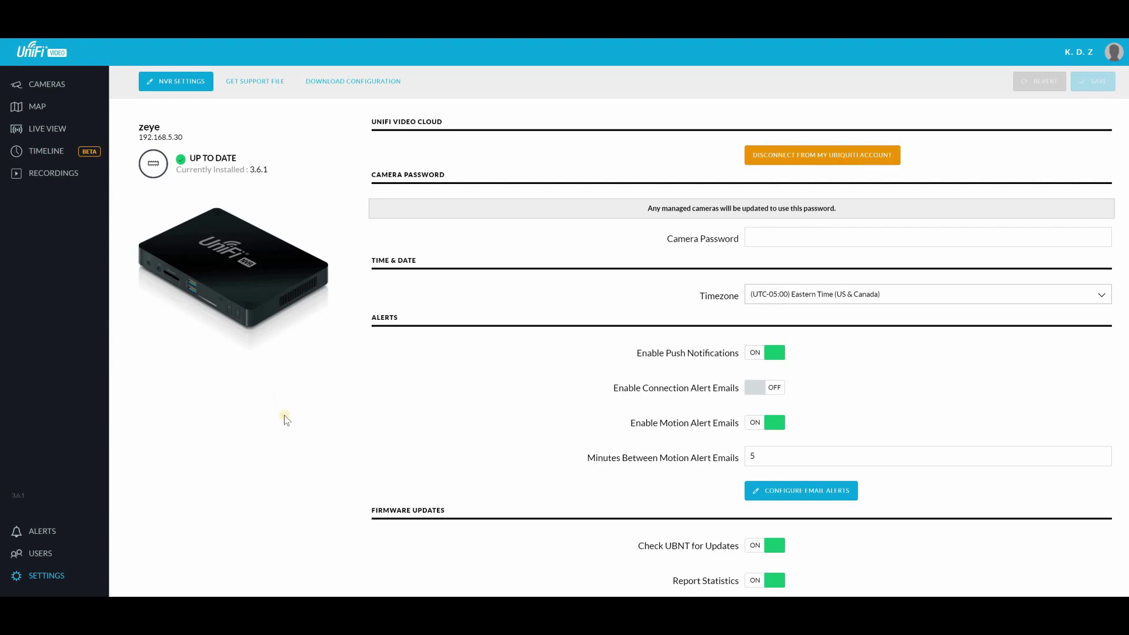
pyautogui.click(36, 84)
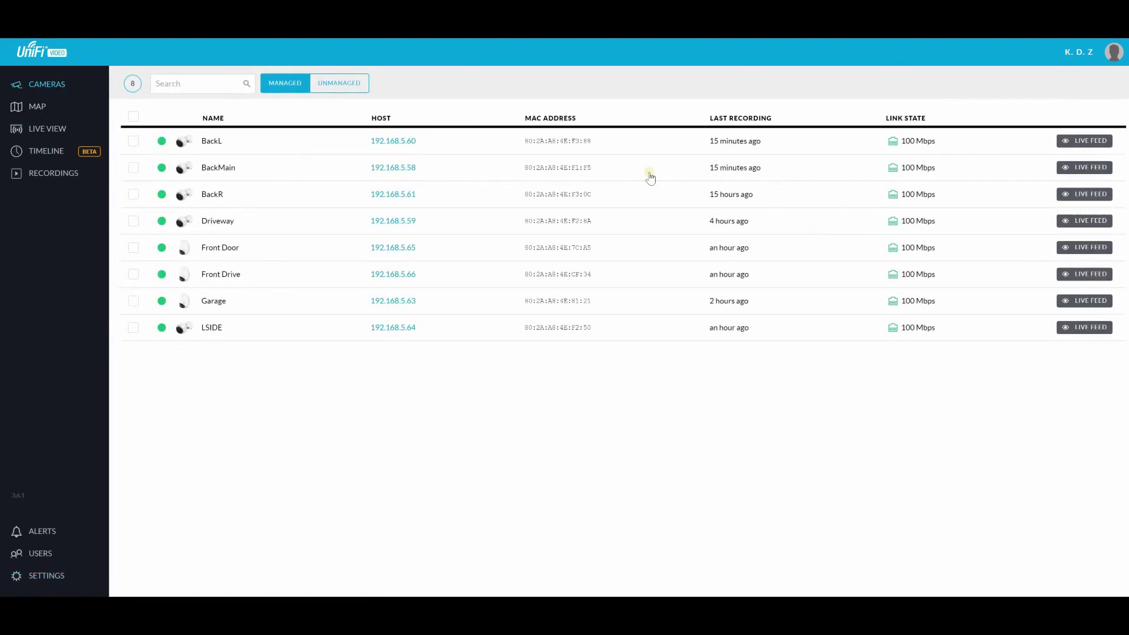